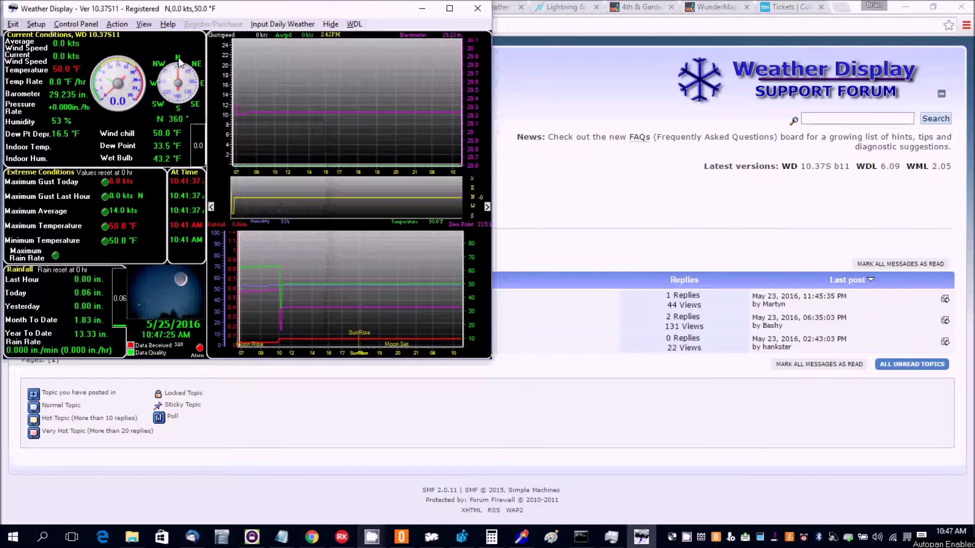
Step: Open the Weathermap Setup from the Control Panel and start adding a Wunderground station ID
left_click(92, 24)
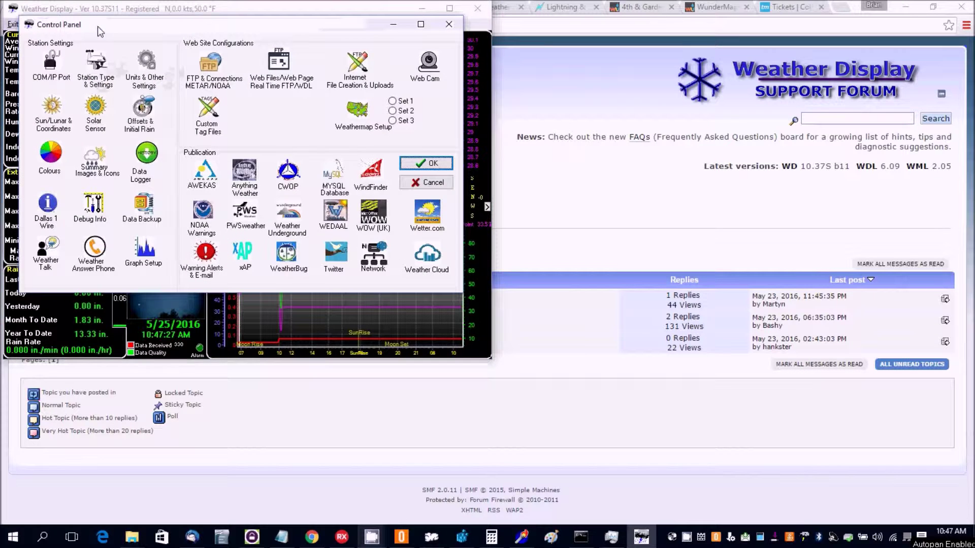
left_click(355, 109)
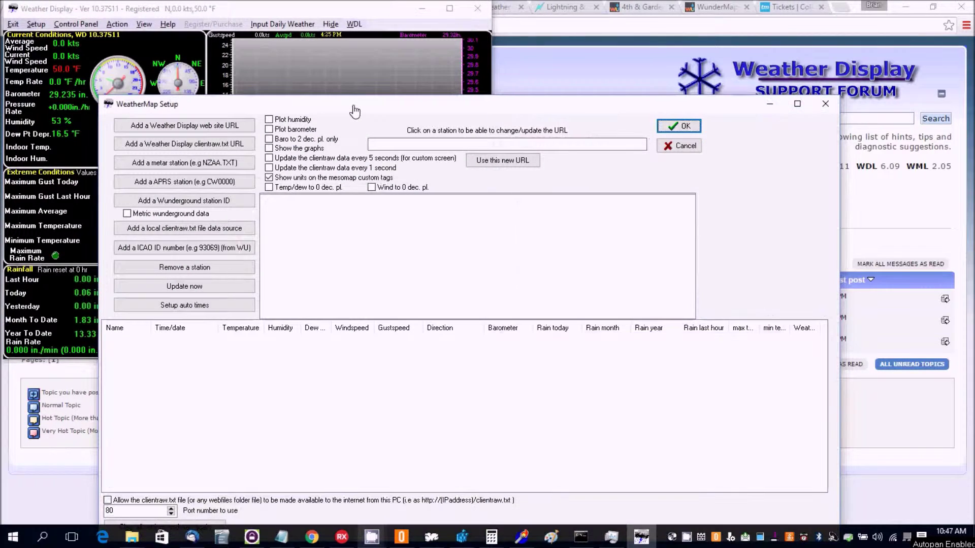
left_click(185, 202)
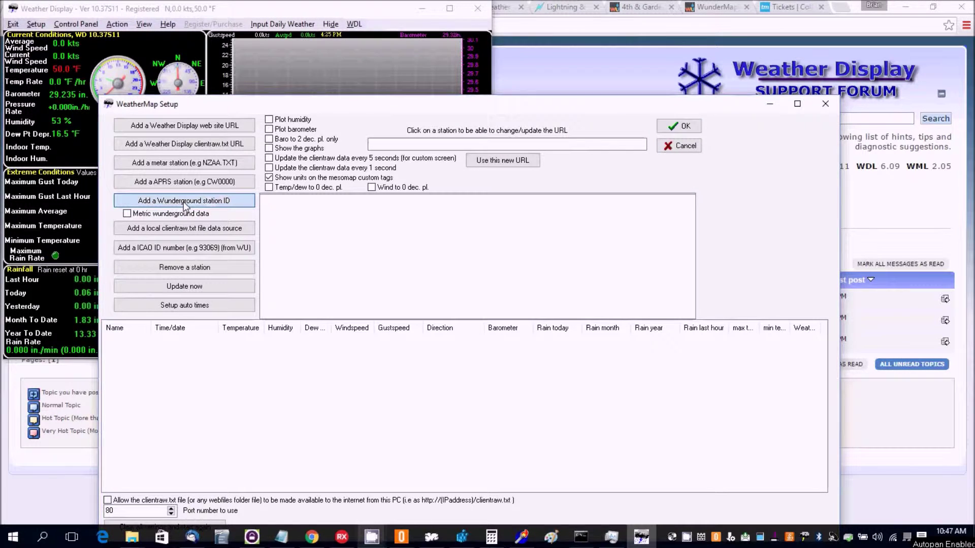
Step: Paste station ID KNJHOBOK38 from Notepad into the station ID prompt and confirm it
left_click(281, 537)
right_click(500, 158)
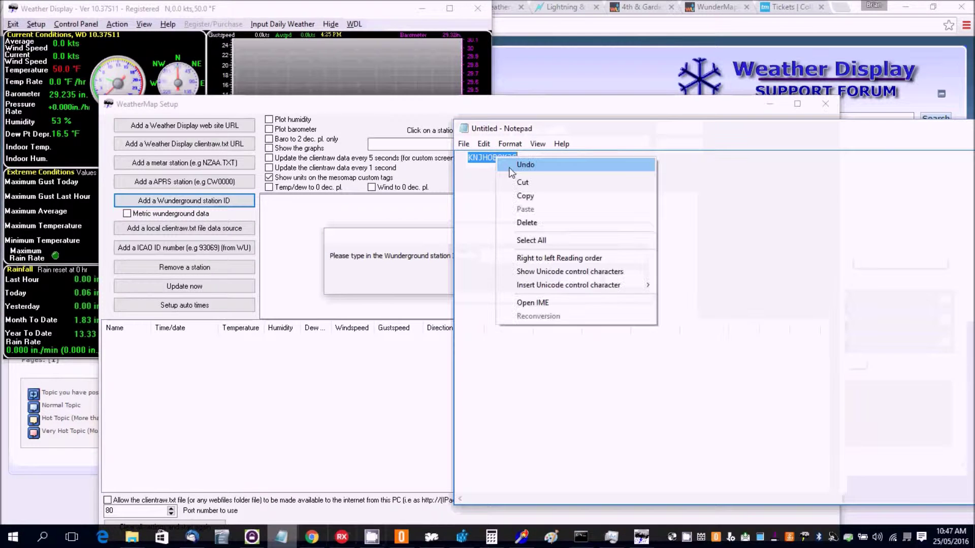
left_click(524, 196)
left_click(436, 242)
right_click(523, 256)
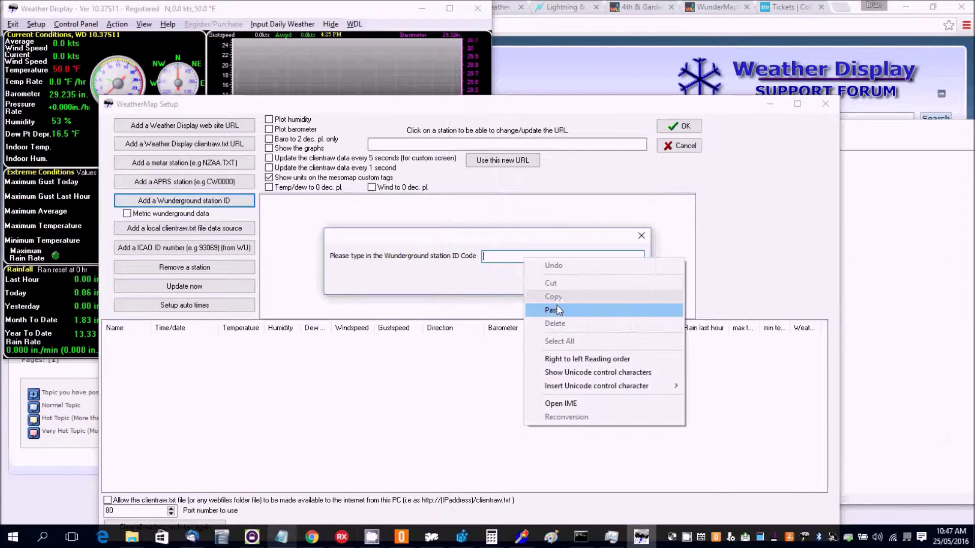
left_click(558, 309)
left_click(580, 279)
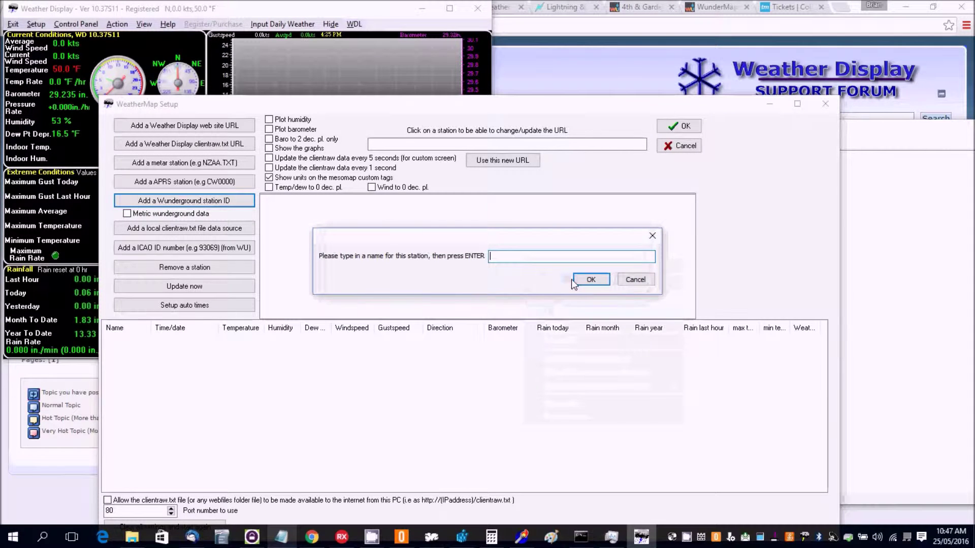
Step: Name the new station NY and fetch its current readings
type("NY")
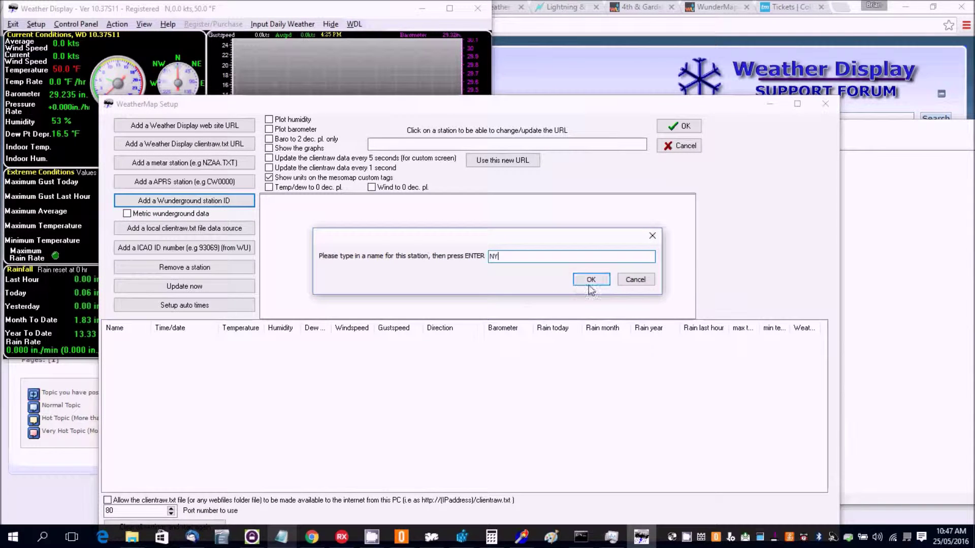
left_click(588, 280)
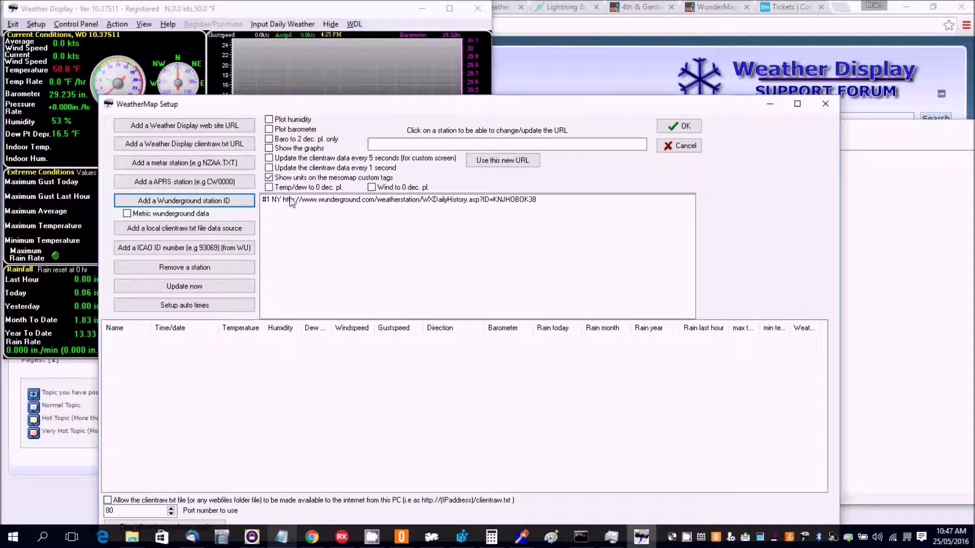
left_click(212, 285)
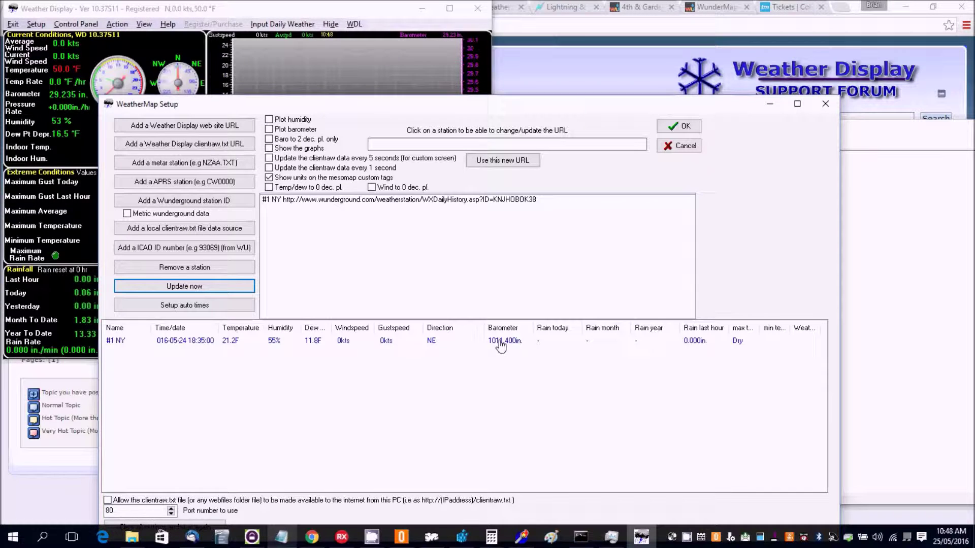
Step: Enable metric Wunderground data and refresh NY to 70.3F and 53% humidity
left_click(127, 214)
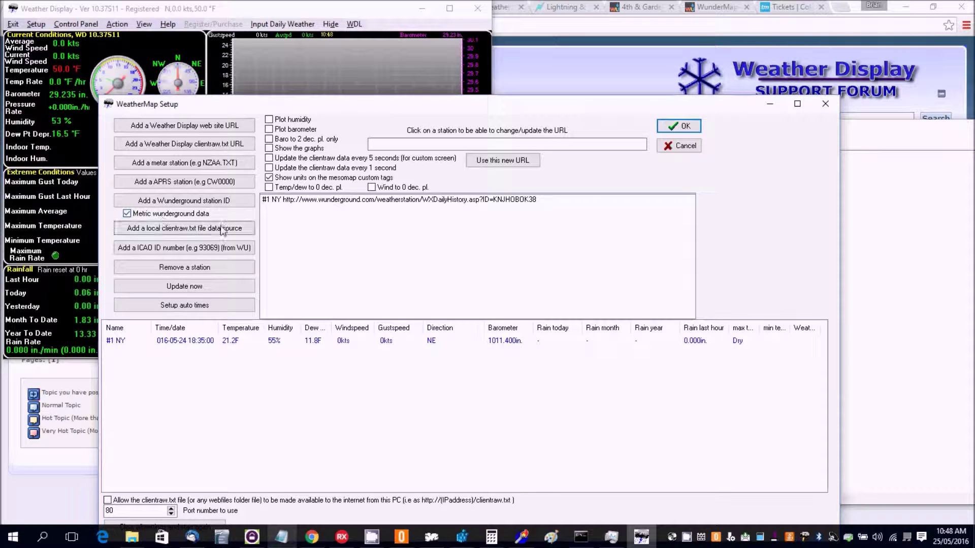
left_click(179, 287)
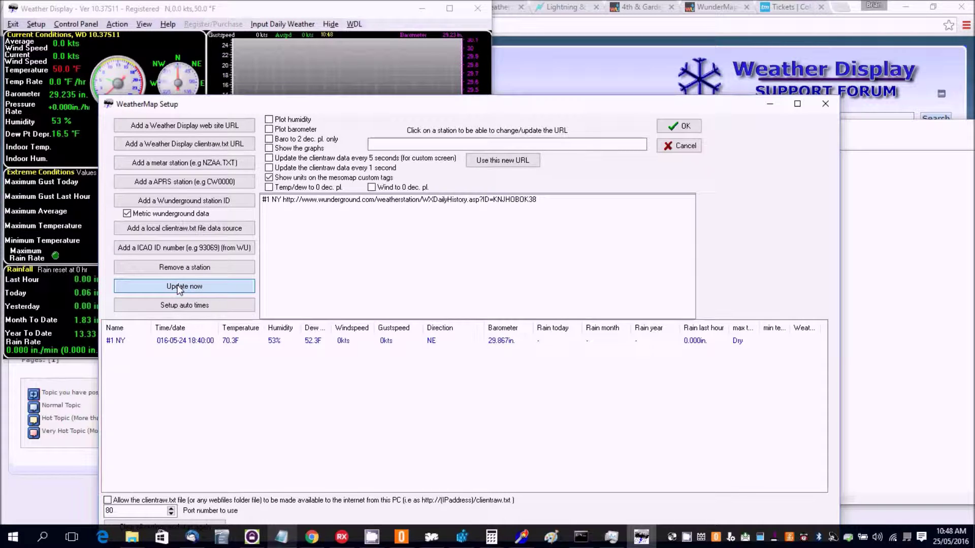
left_click(179, 288)
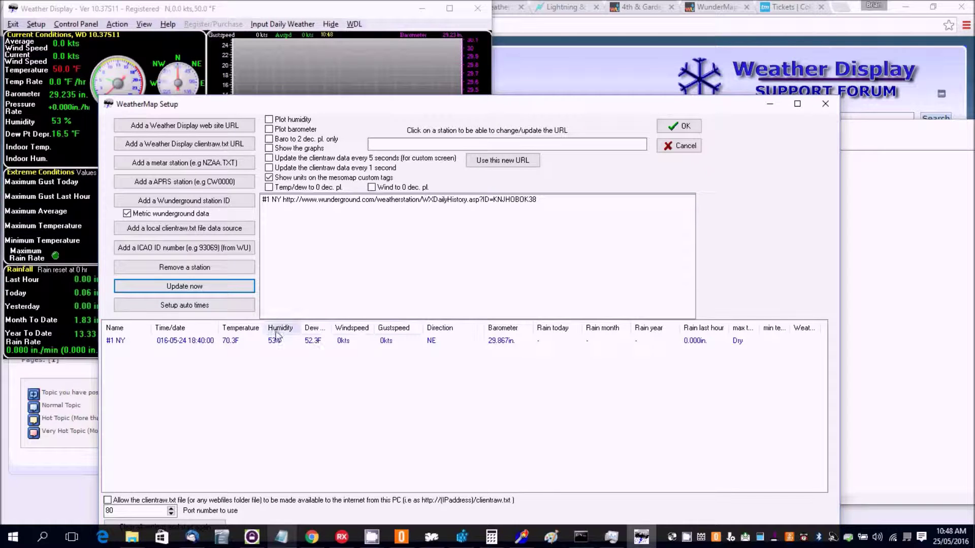
Step: Set the auto download times to every 10 minutes with automatic downloading on
left_click(171, 307)
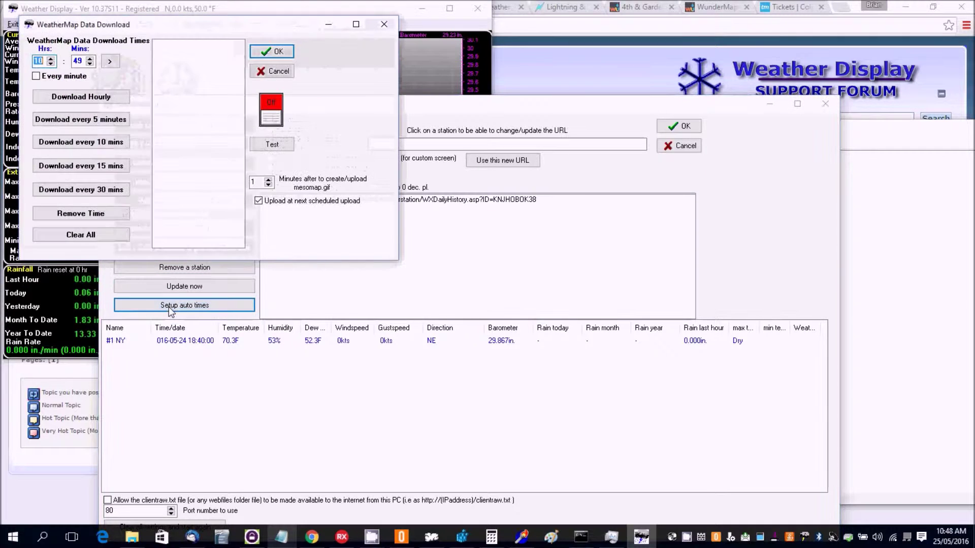
left_click(122, 141)
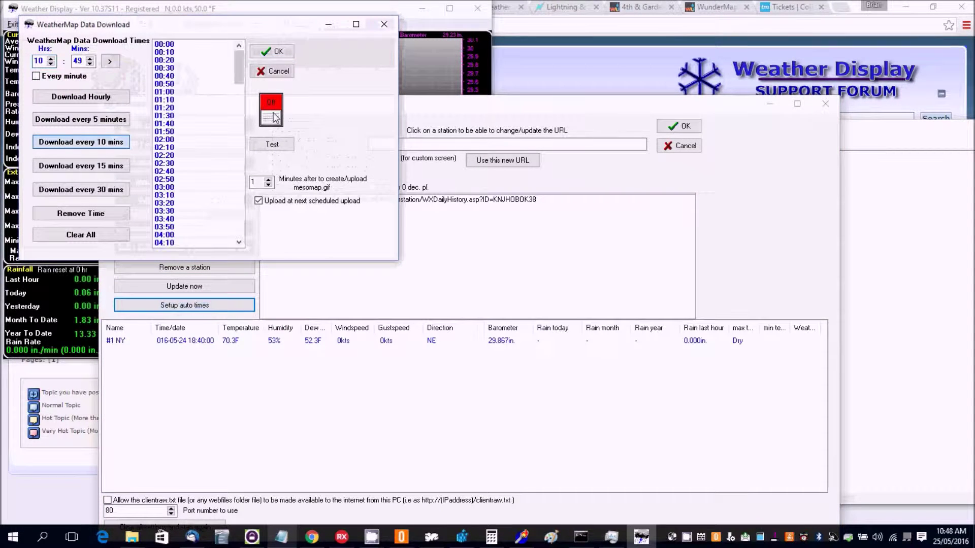
left_click(263, 109)
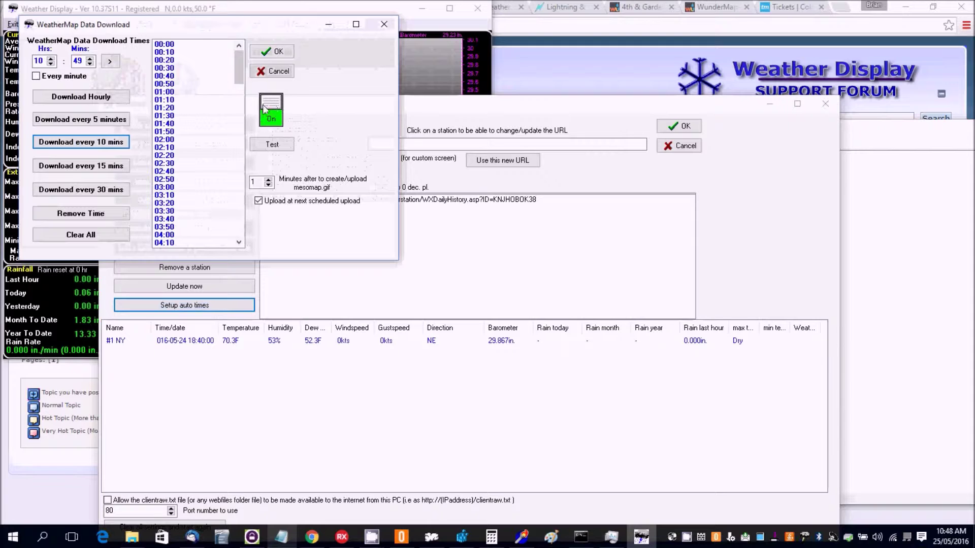
left_click(266, 54)
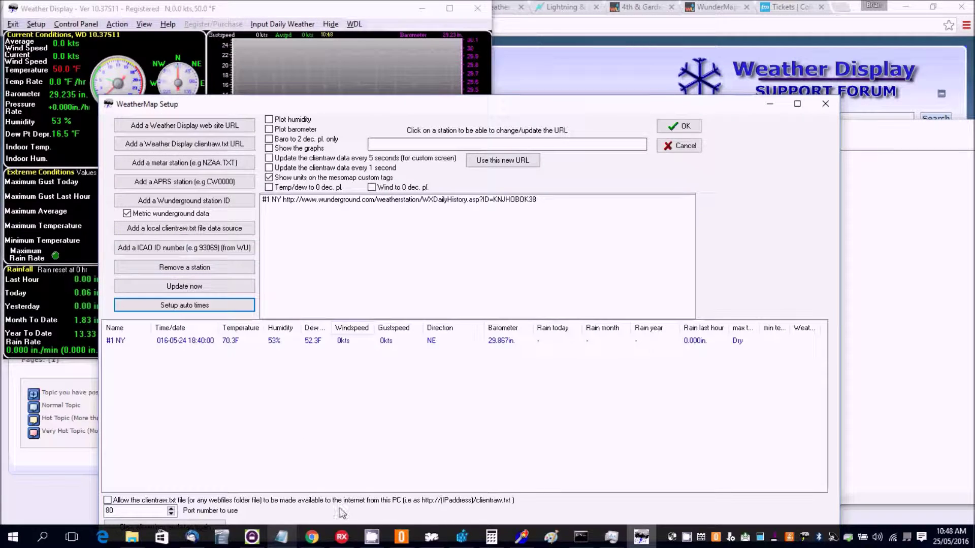
left_click(311, 538)
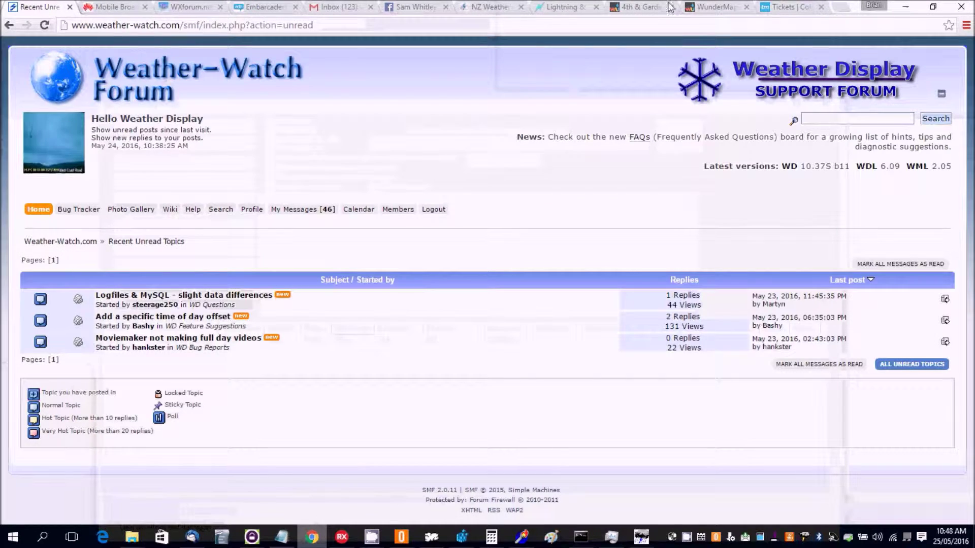
Step: Copy the Riverside Station Boulevard station ID from WunderMap and return to Weather Display
left_click(712, 14)
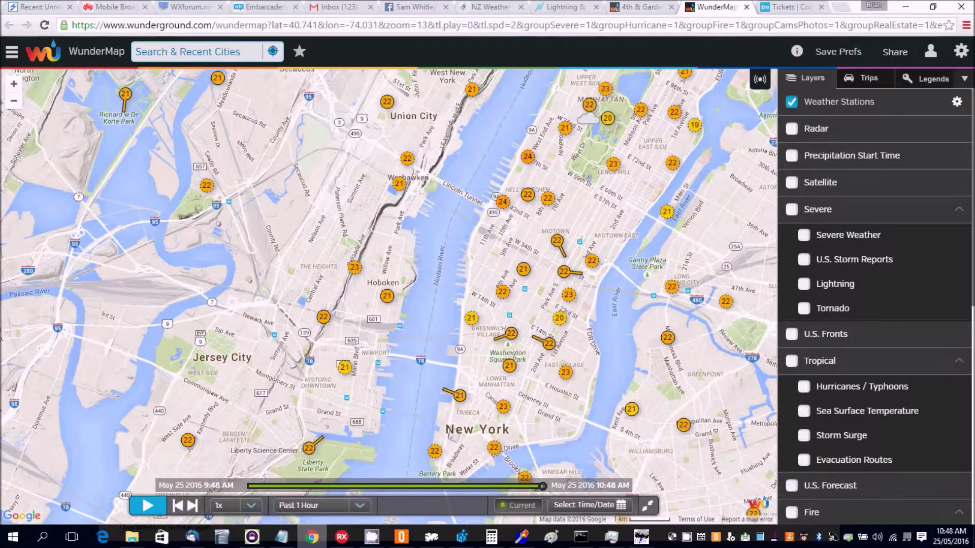
left_click(207, 187)
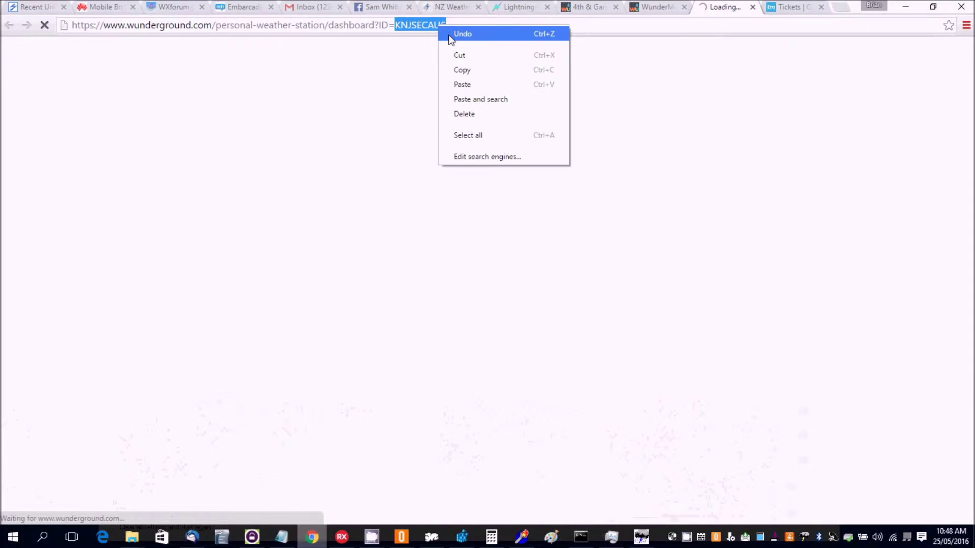
left_click(467, 74)
key("alt+Tab")
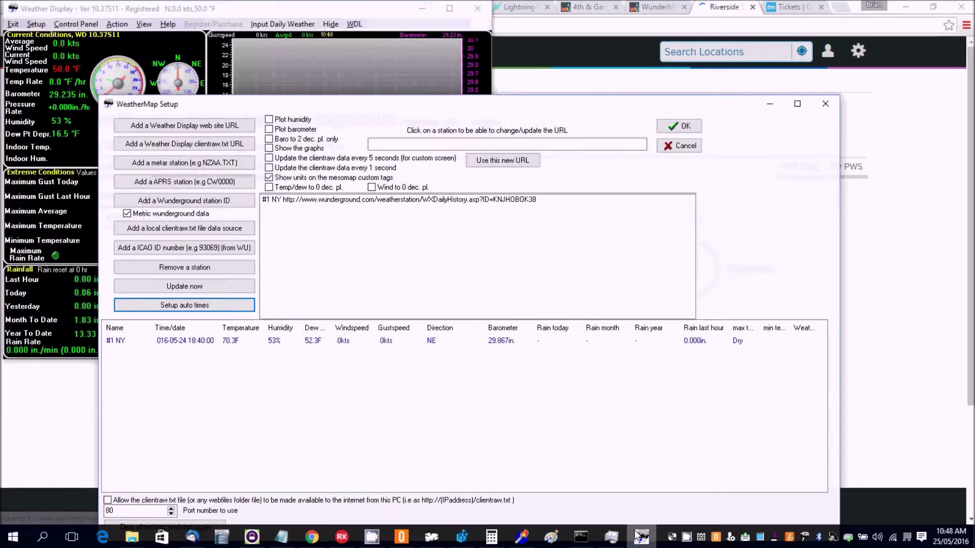
Step: Add KNJSECAU6 as station NY 2, update readings to 71.8F, and close the setup
left_click(219, 201)
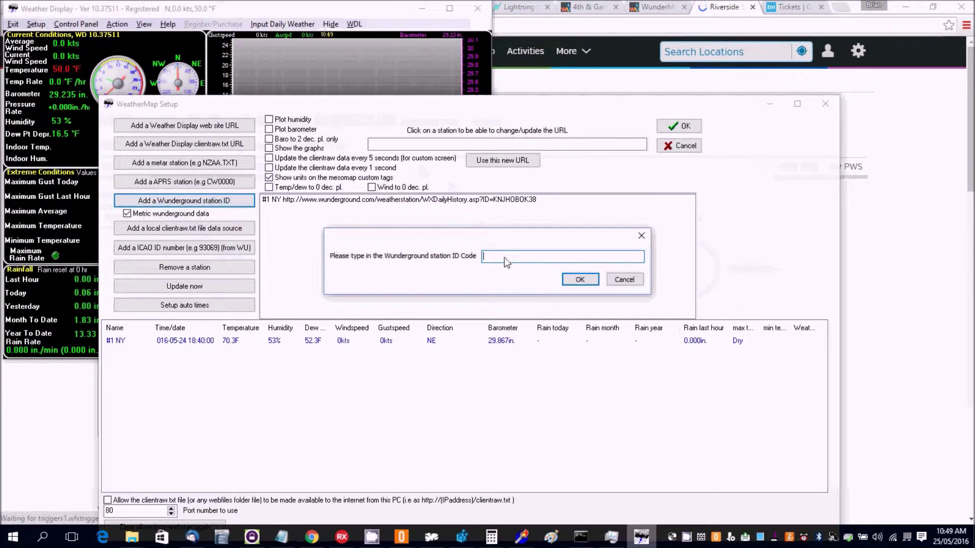
right_click(506, 257)
left_click(534, 311)
left_click(581, 279)
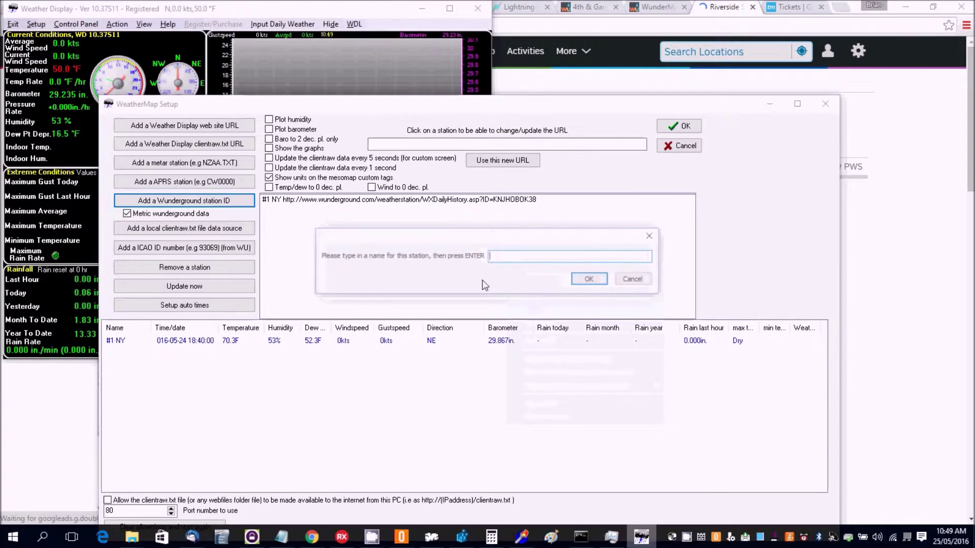
type("N")
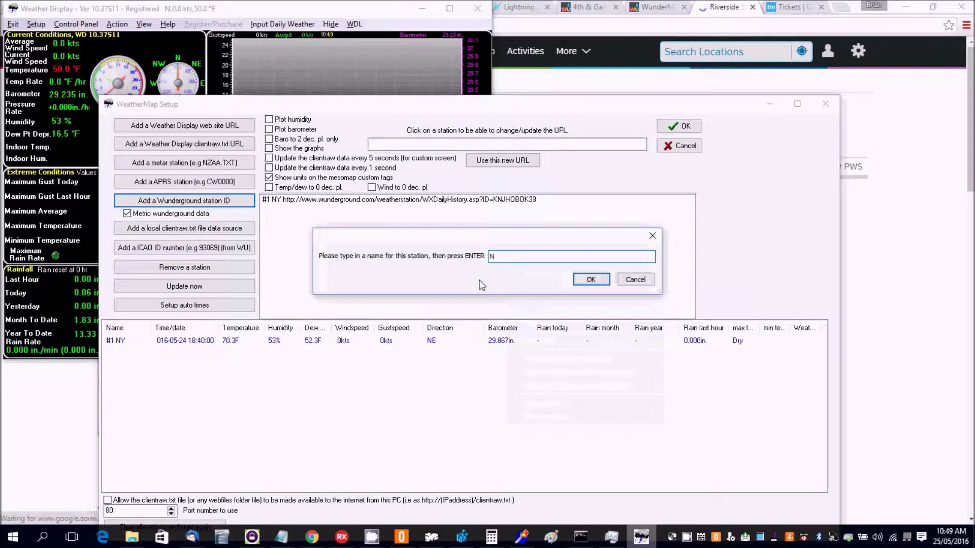
type("Y 2")
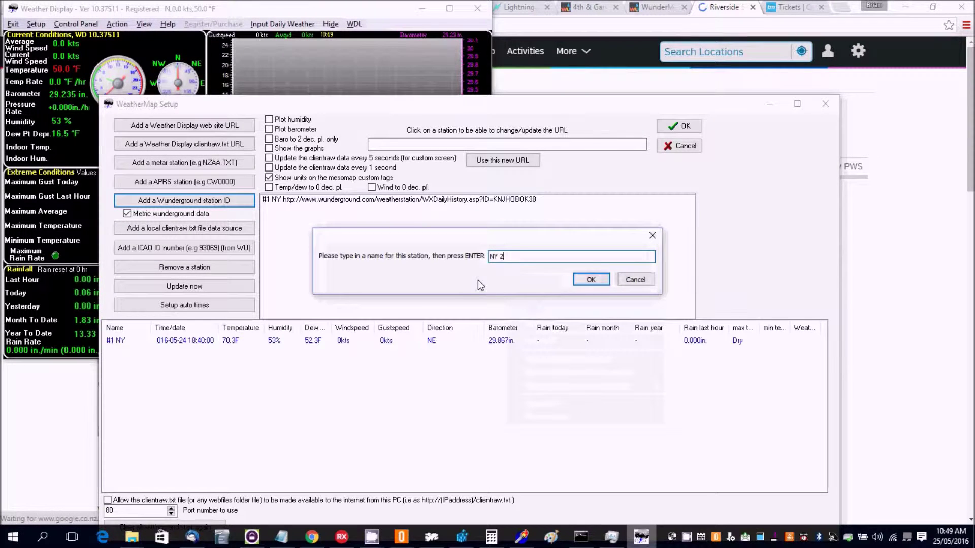
left_click(584, 280)
left_click(219, 287)
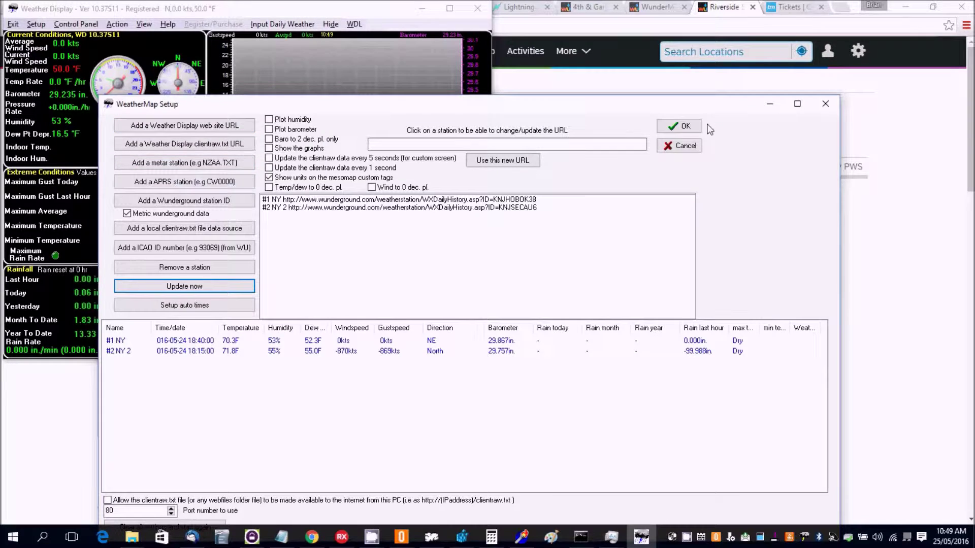
left_click(679, 126)
Step: Close the Control Panel and open the WeatherMap editor from the View Panel
left_click(425, 165)
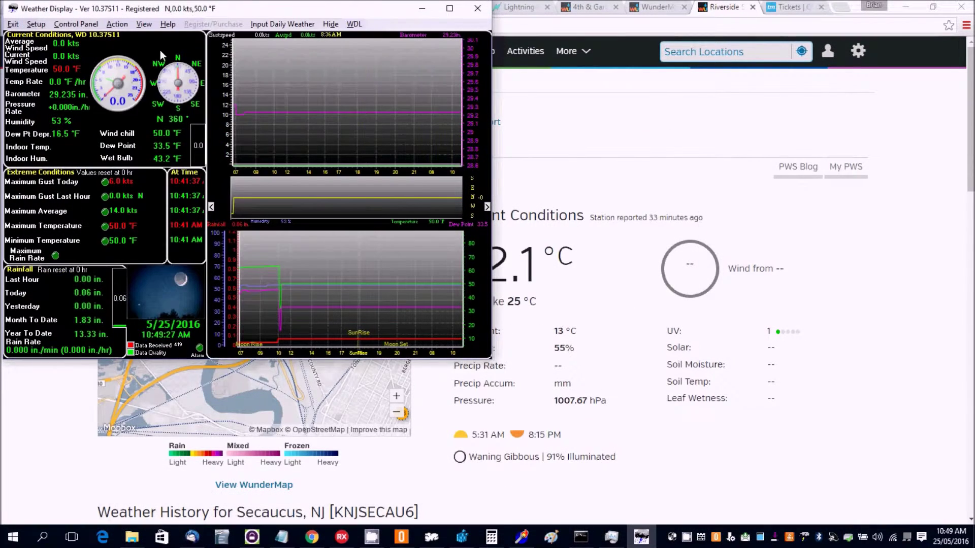
left_click(148, 24)
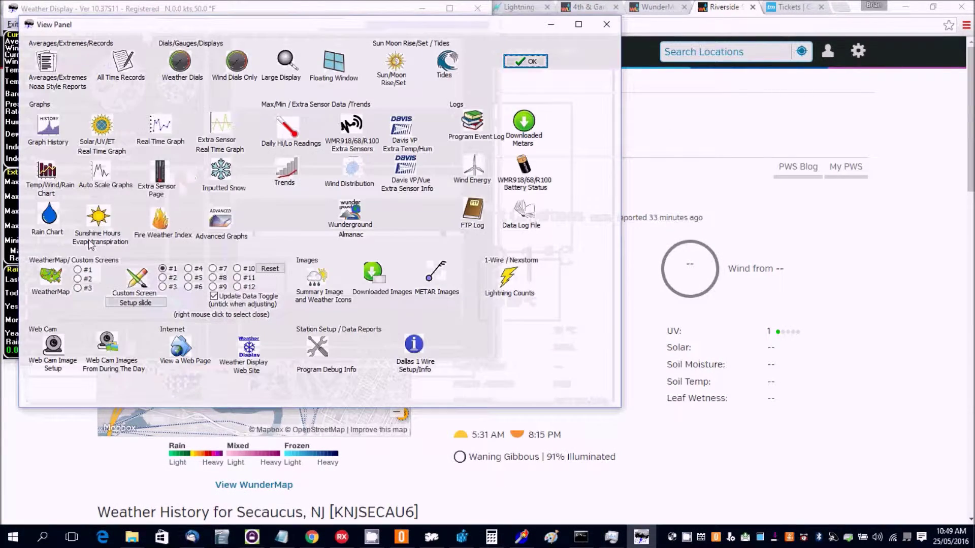
left_click(50, 276)
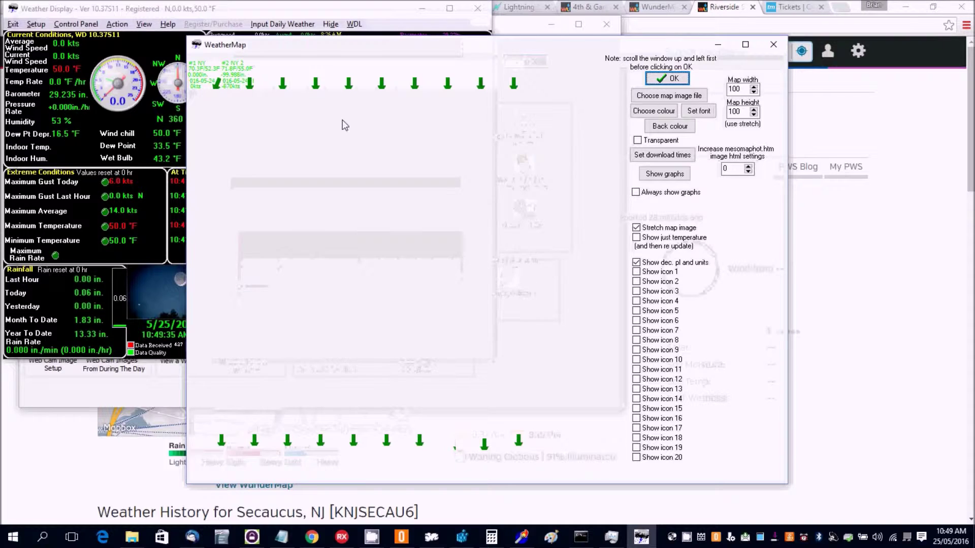
left_click(654, 99)
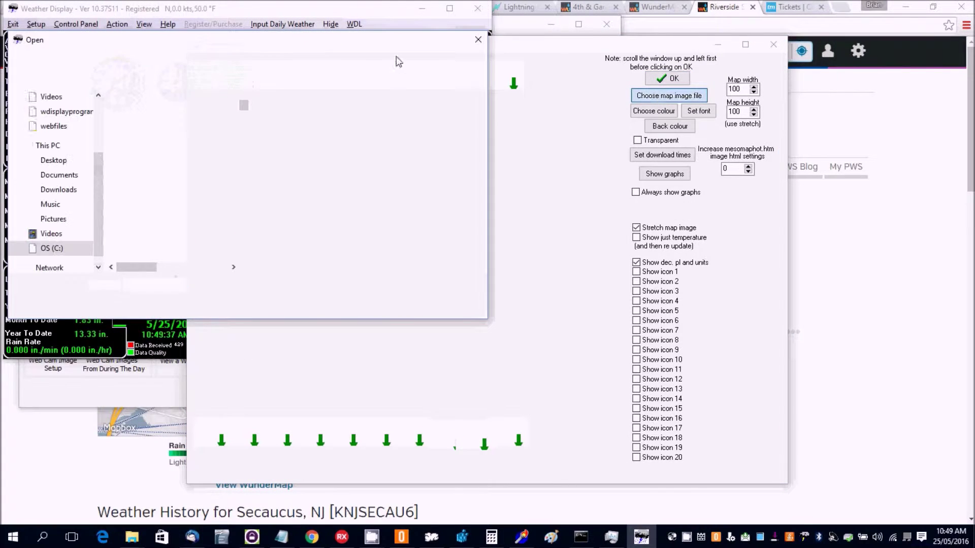
Step: Load mesomapbackground.jpg from C:\wdisplayprogram\webfiles as the map image
scroll(242, 195, "down", 4)
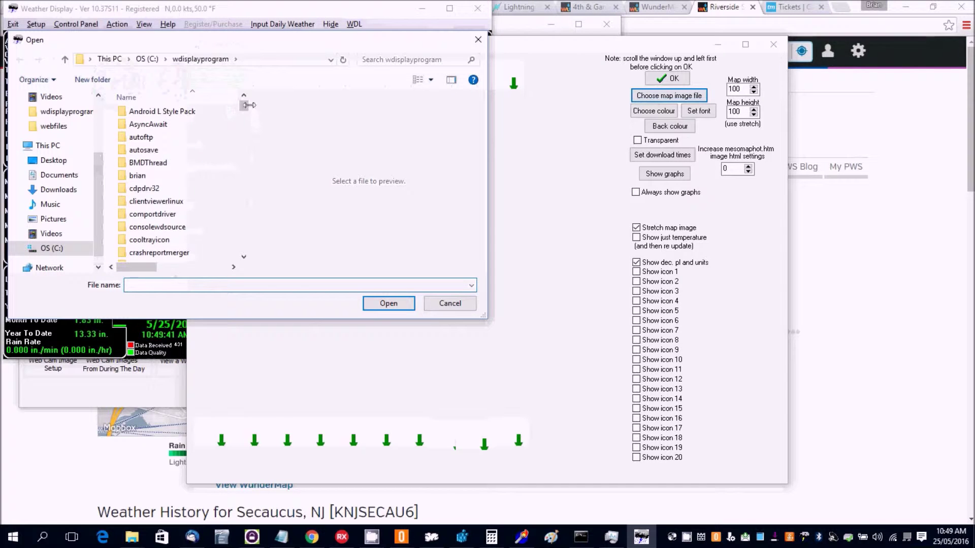
left_click_drag(245, 106, 244, 124)
scroll(203, 178, "down", 10)
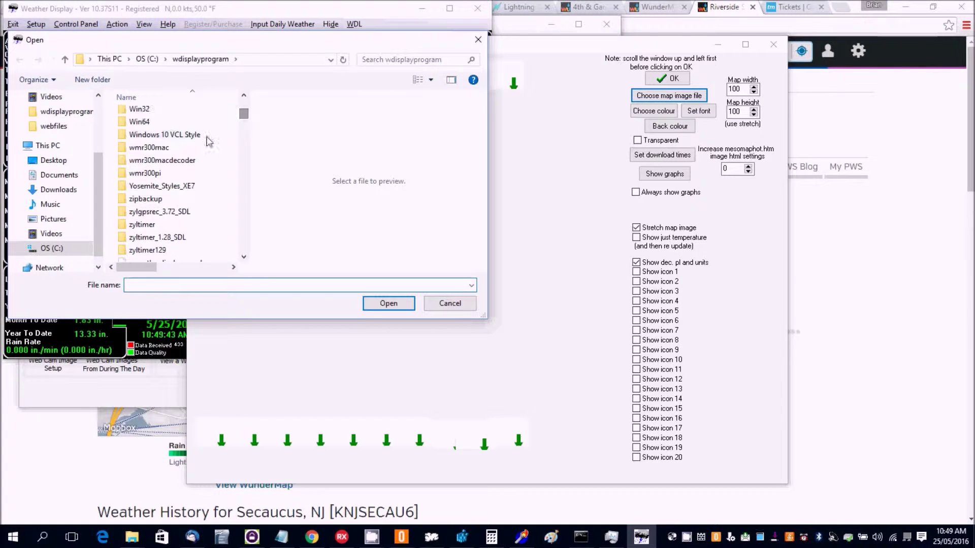
scroll(201, 125, "up", 1)
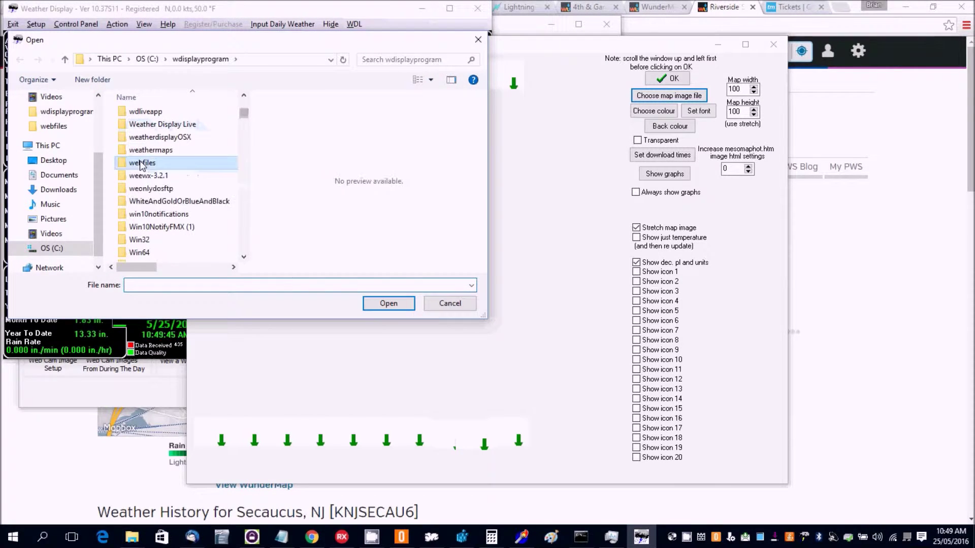
double_click(214, 138)
left_click_drag(242, 120, 242, 206)
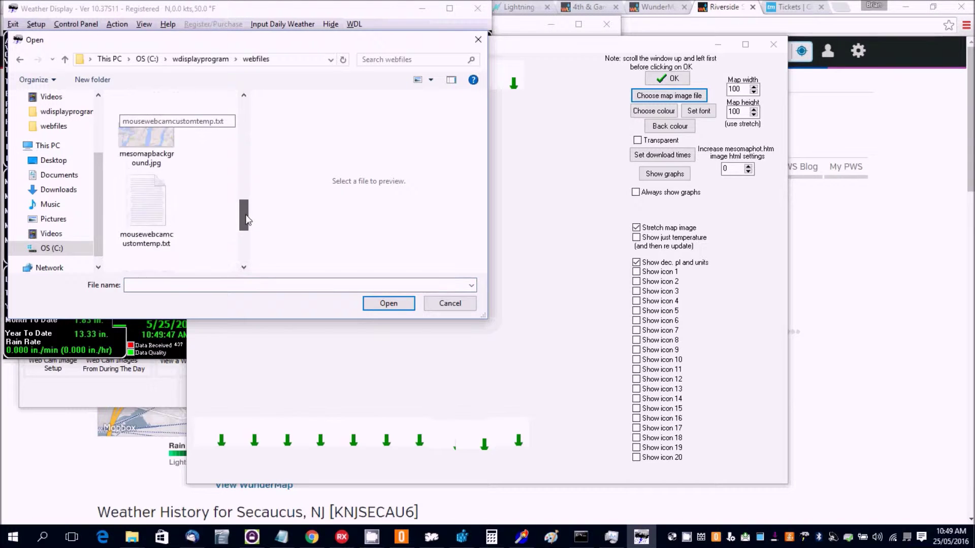
double_click(163, 199)
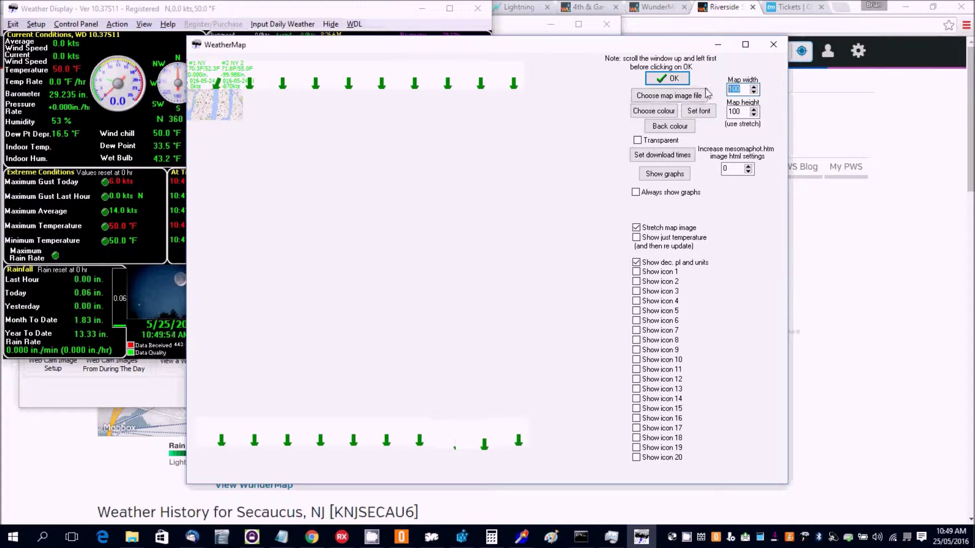
Step: Edit the Map width and Map height spin boxes toward a 900 × 600 map
type("800")
double_click(739, 110)
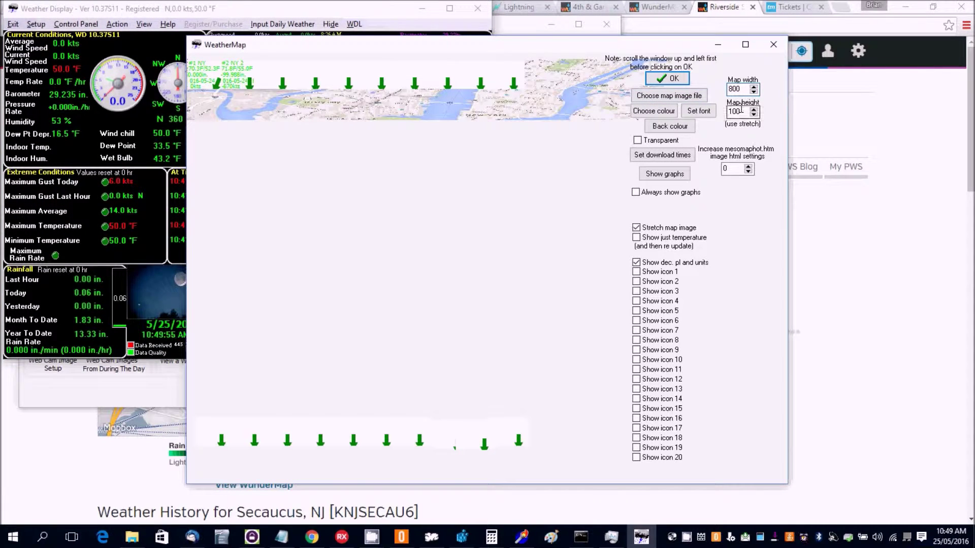
type("800")
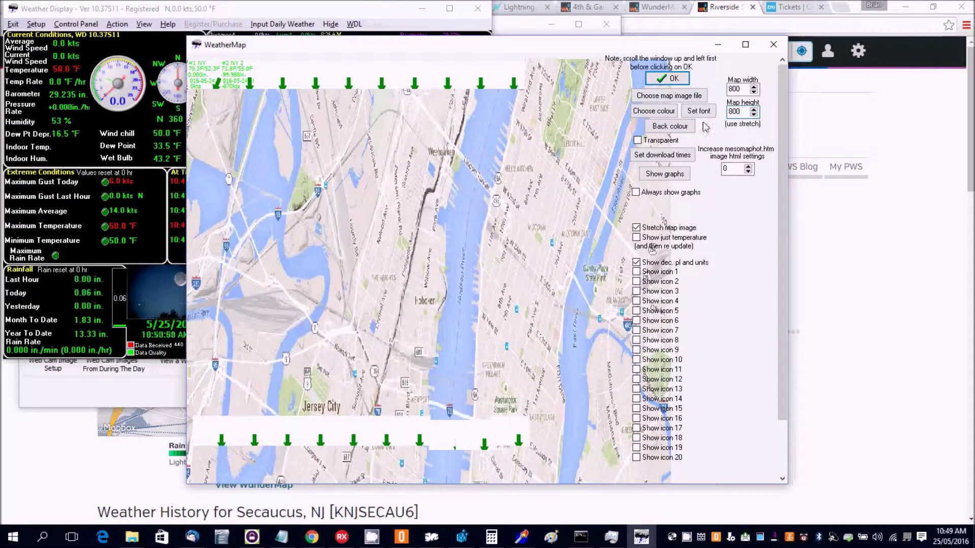
left_click(730, 89)
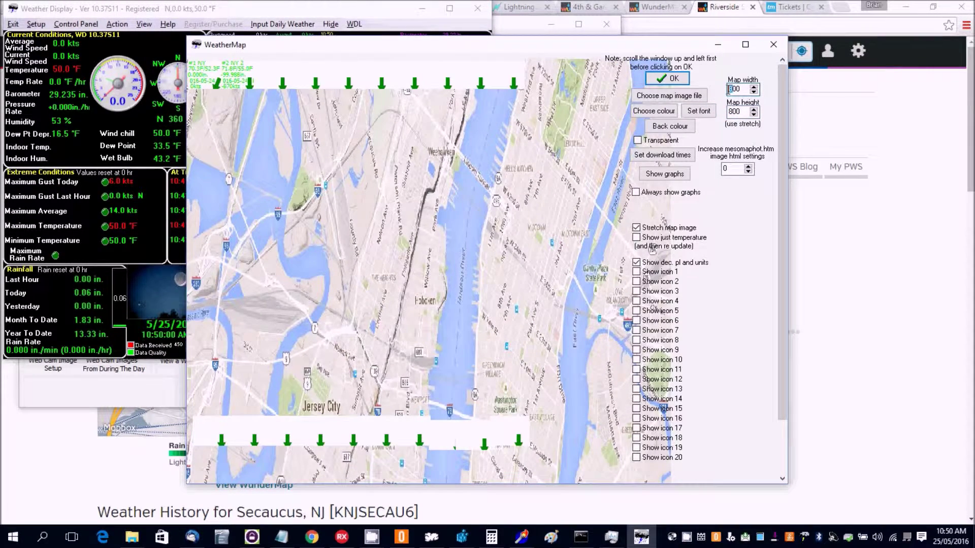
type("7")
left_click(732, 111)
key("BackSpace")
type("7")
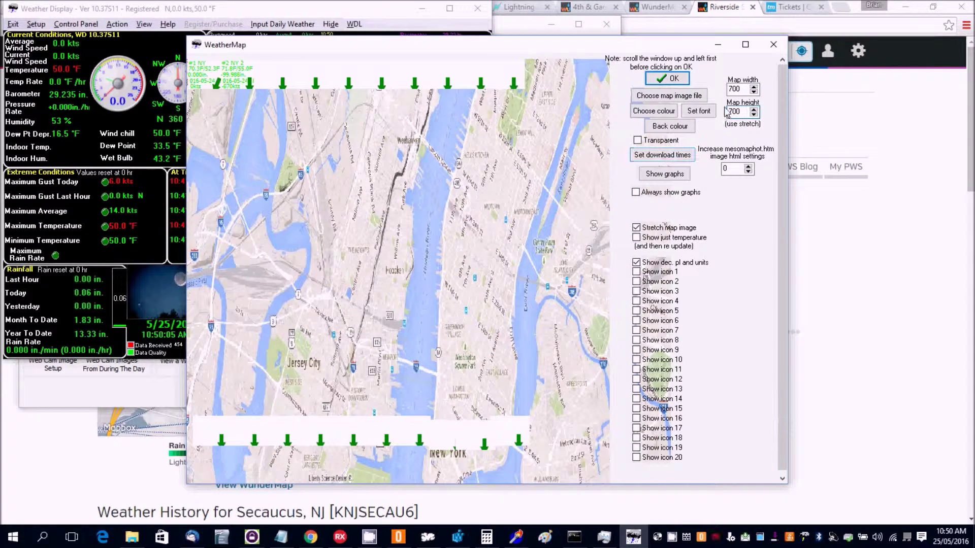
Step: Correct the Map width entry until the map is 900 wide
left_click(729, 89)
key("BackSpace")
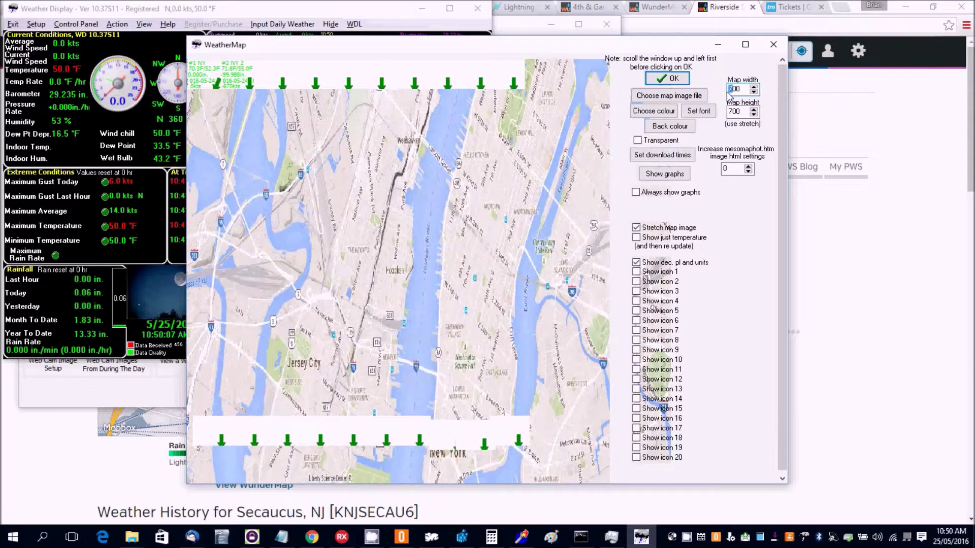
type("5")
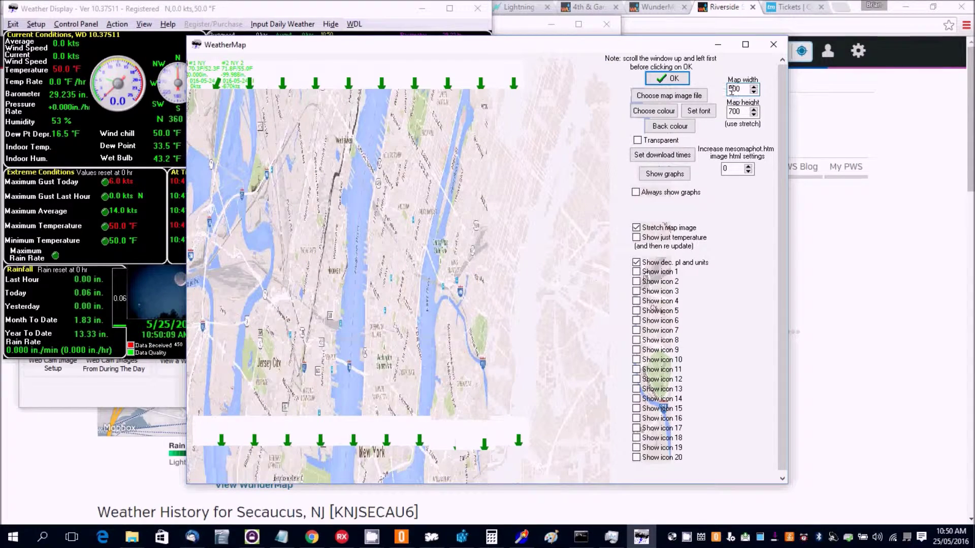
key("BackSpace")
type("6")
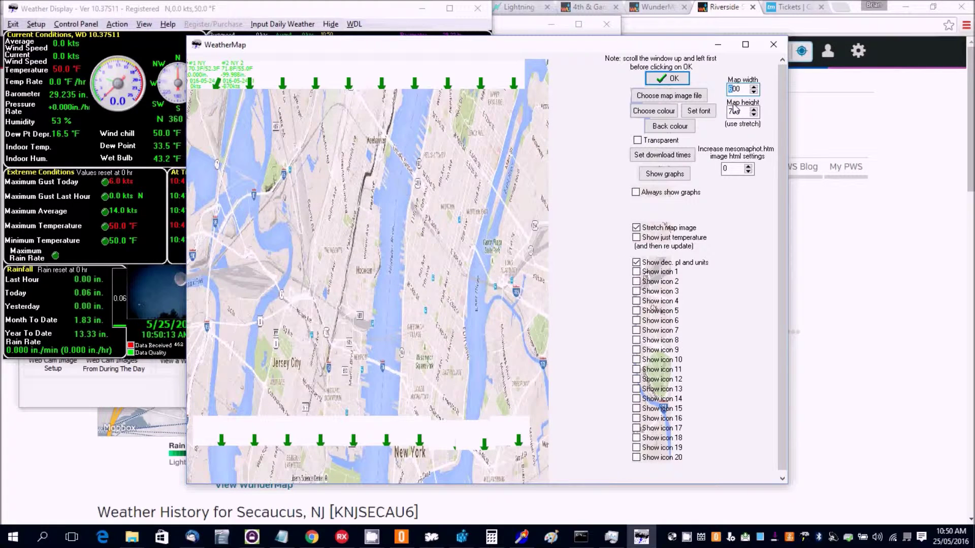
type("5")
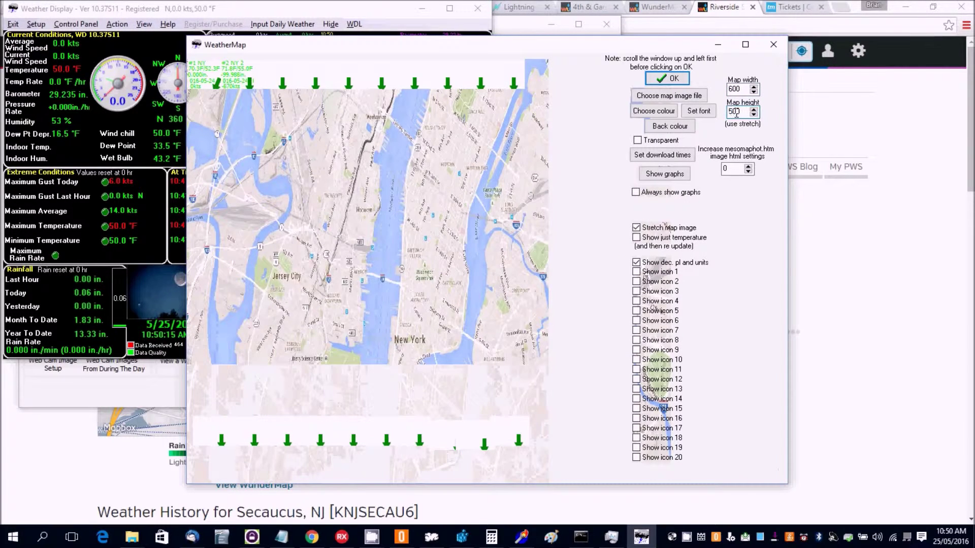
type("6")
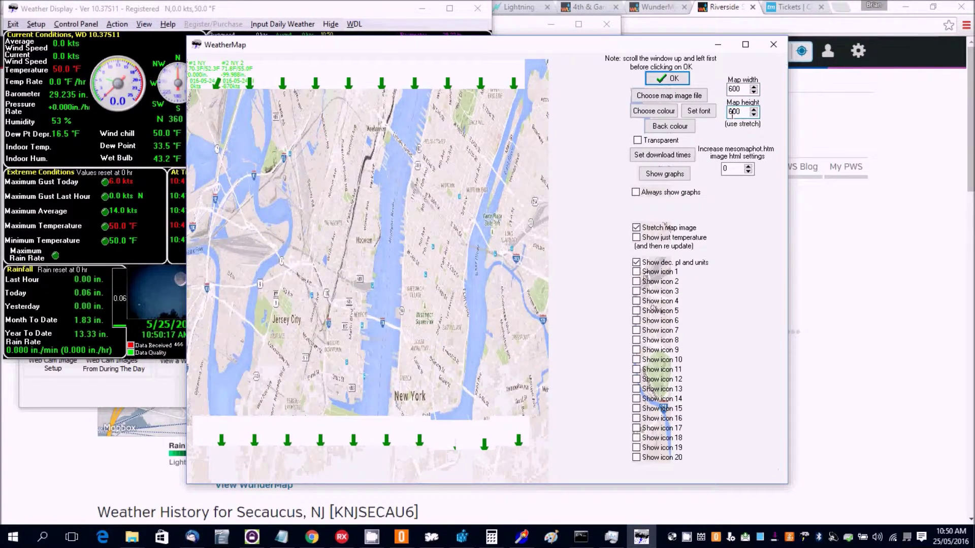
type("5")
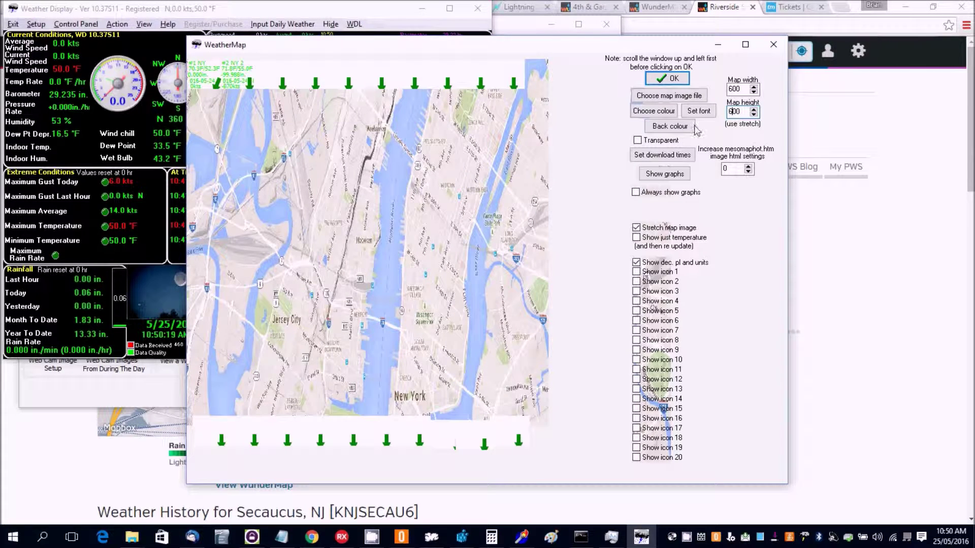
left_click(735, 90)
left_click(730, 90)
type("7")
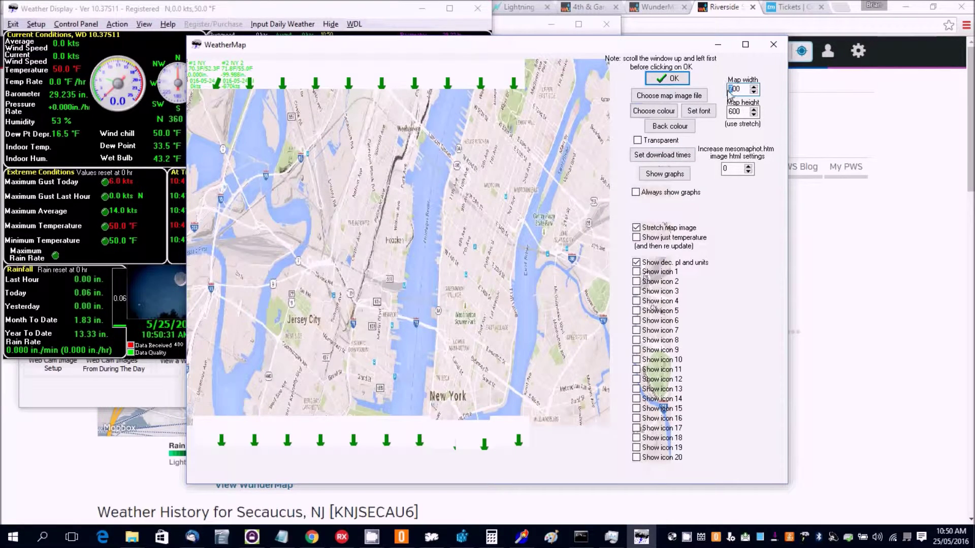
type("9")
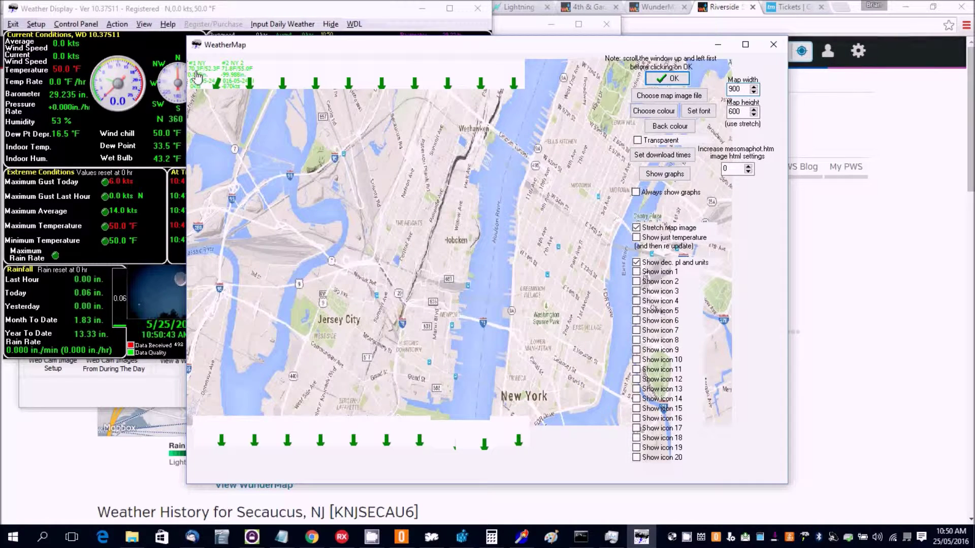
Step: Drag #1 NY near Hoboken and #2 NY near Jersey City, then enable Show just temperature
left_click_drag(202, 81, 427, 282)
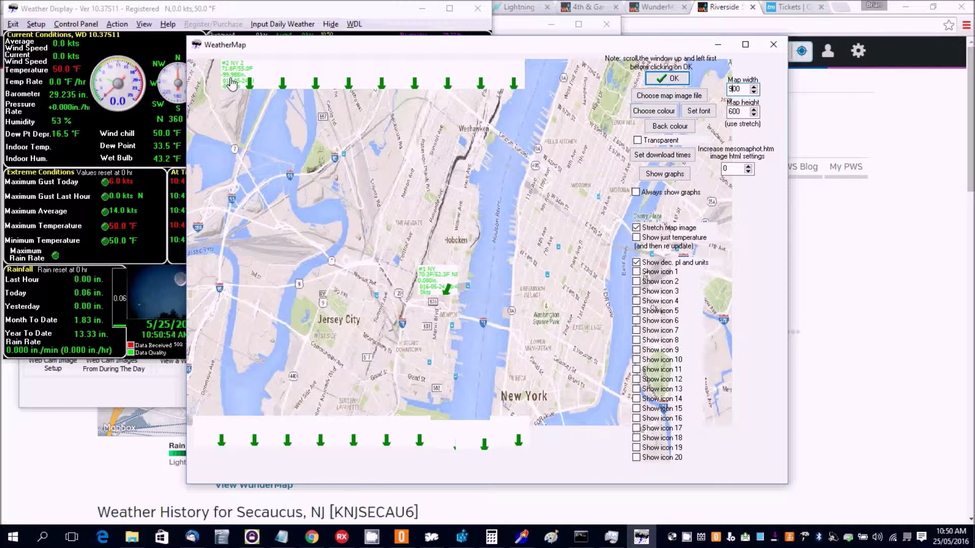
left_click_drag(230, 79, 325, 273)
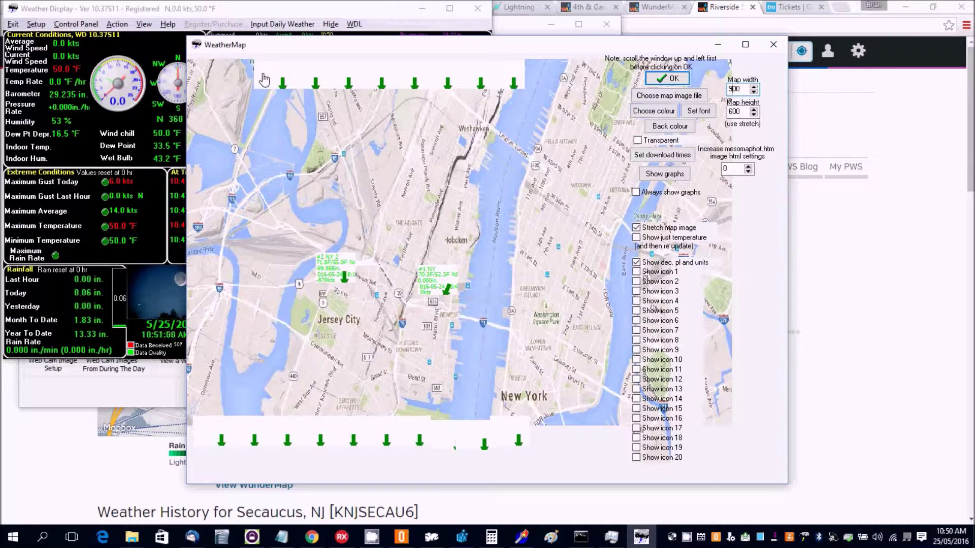
left_click_drag(283, 82, 288, 83)
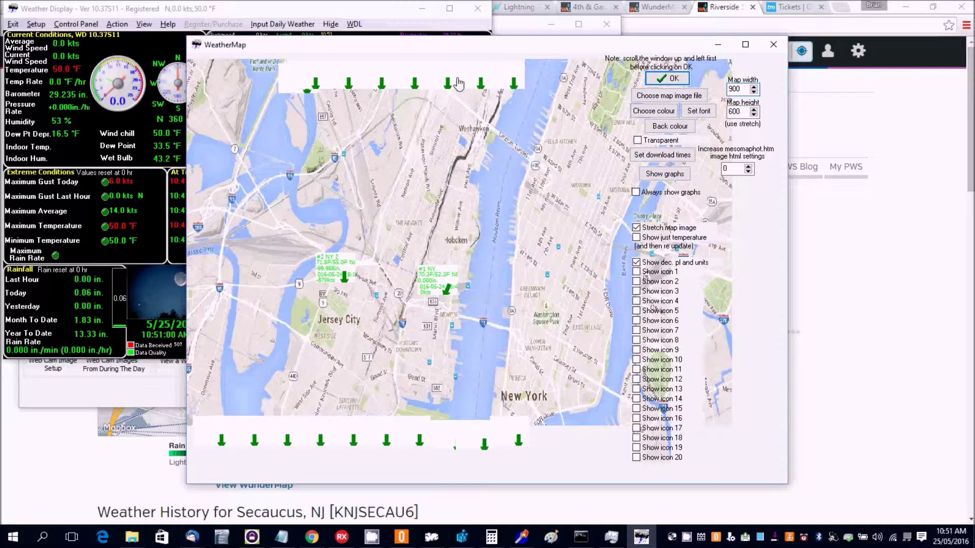
left_click(296, 92)
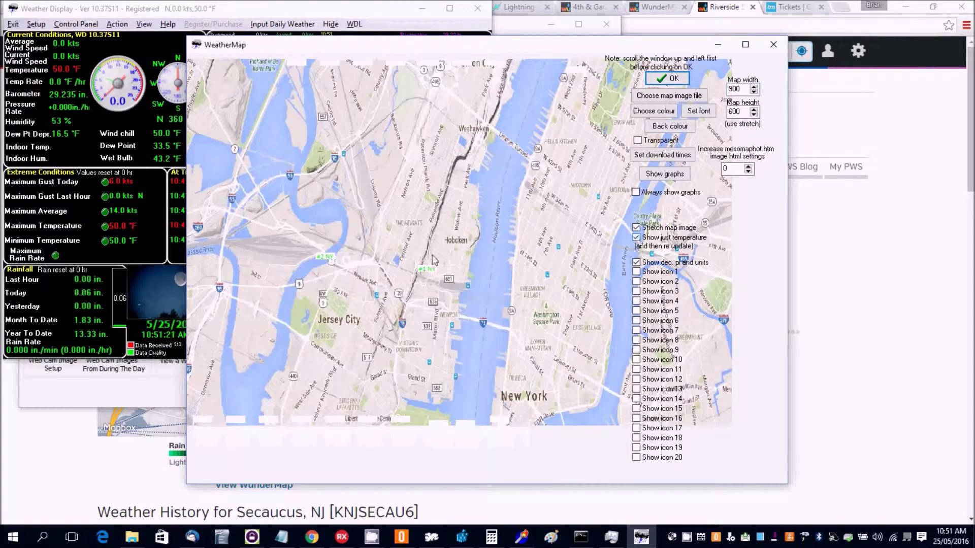
Step: Turn on Show just temperature so the #1 NY and #2 NY stations show only temperature tags
left_click(636, 238)
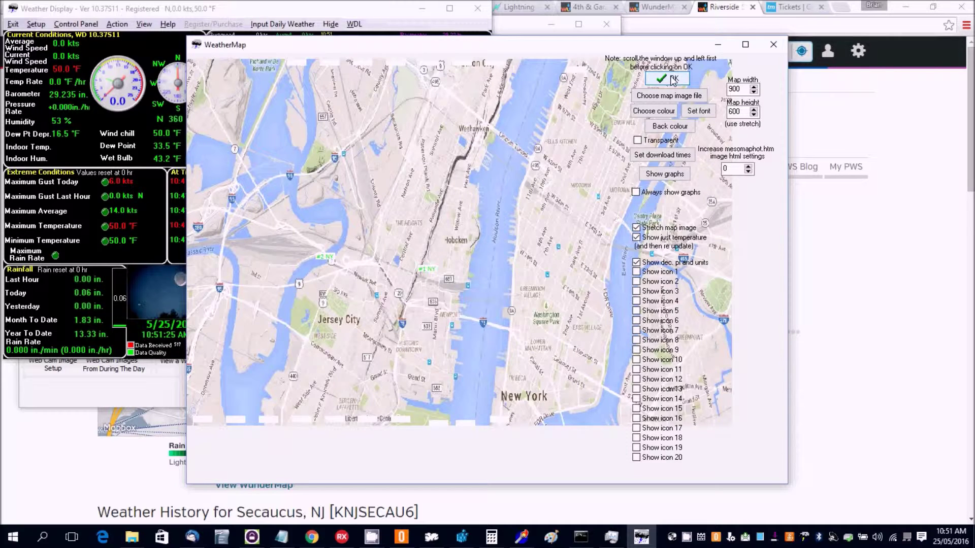
Step: Save the map settings, then run Update now in WeatherMap Setup to refresh both NY stations
left_click(672, 79)
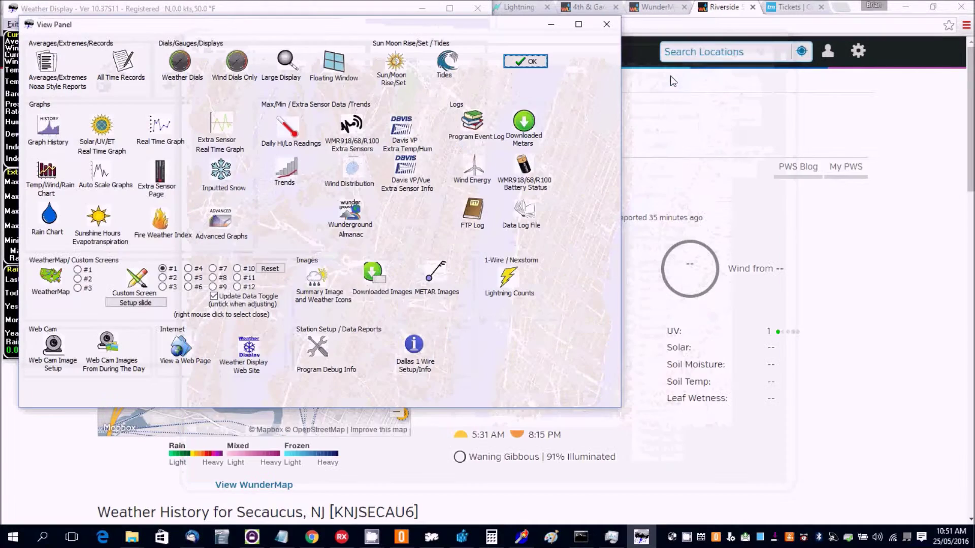
left_click(526, 61)
left_click(79, 23)
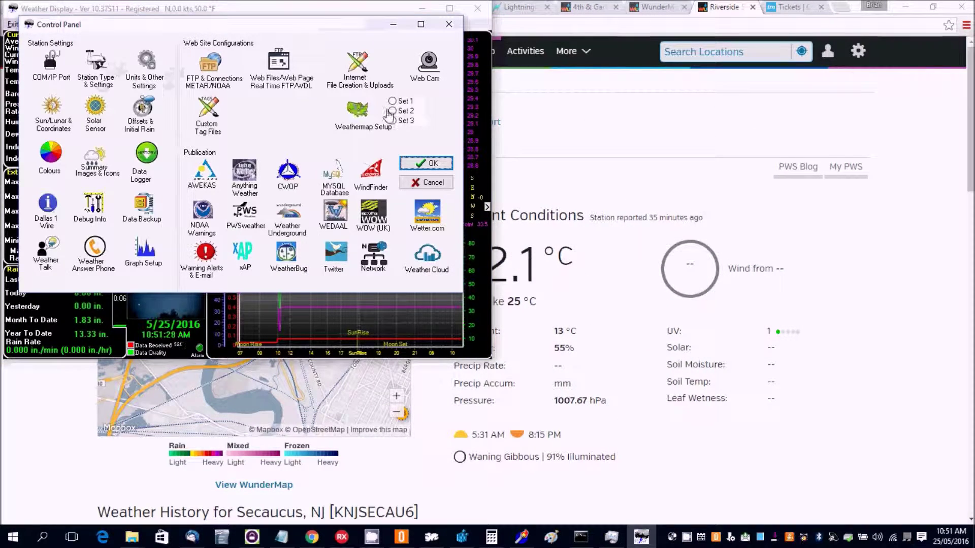
left_click(356, 109)
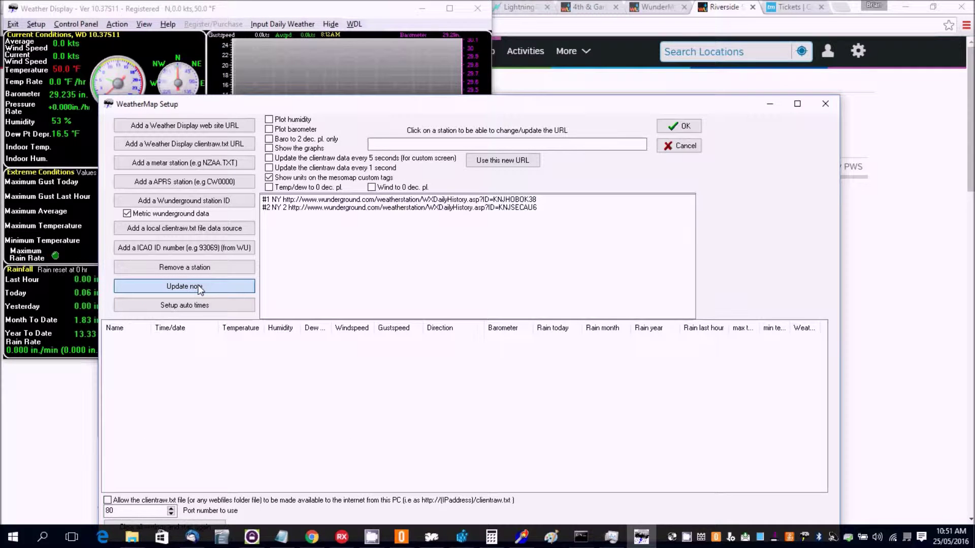
left_click(199, 287)
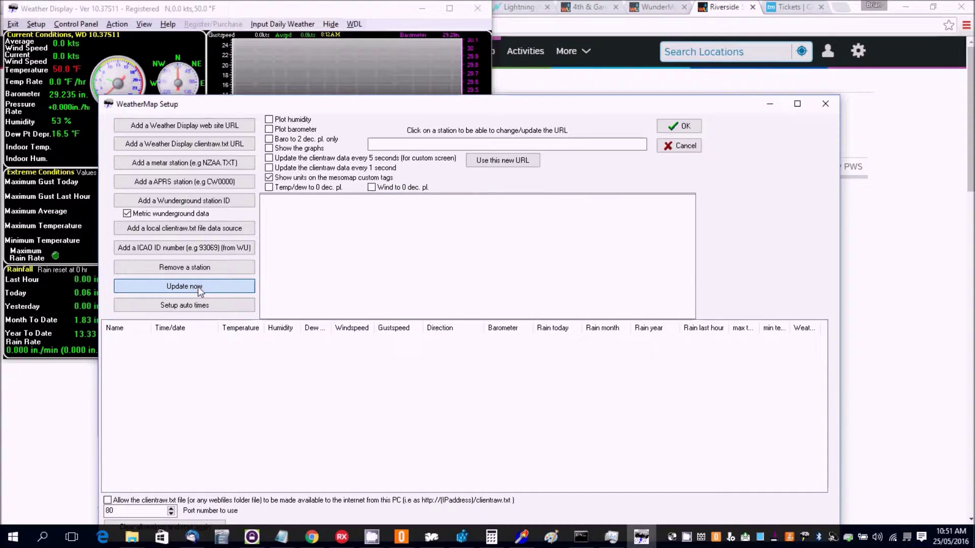
left_click(679, 127)
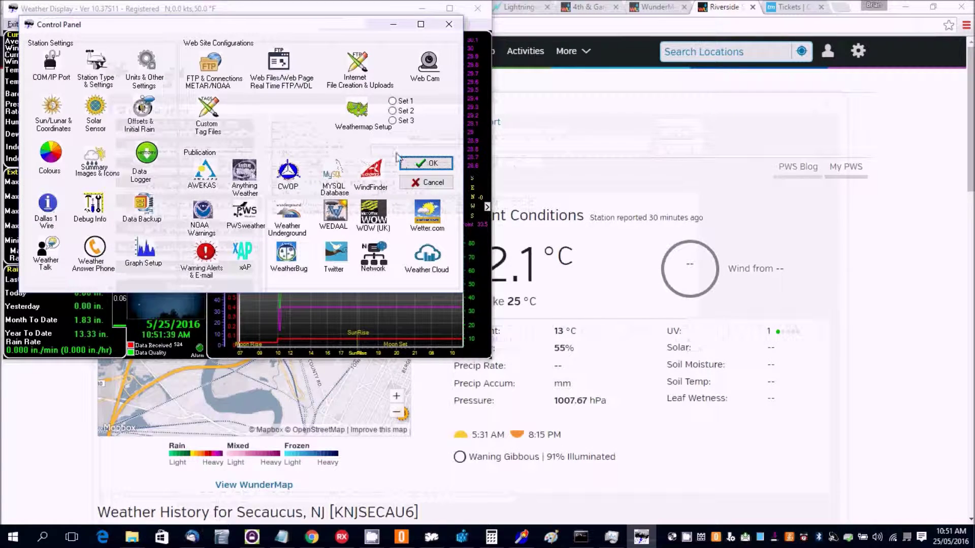
left_click(408, 163)
Step: Reopen the WeatherMap from the View Panel and enable Always show graphs
left_click(28, 24)
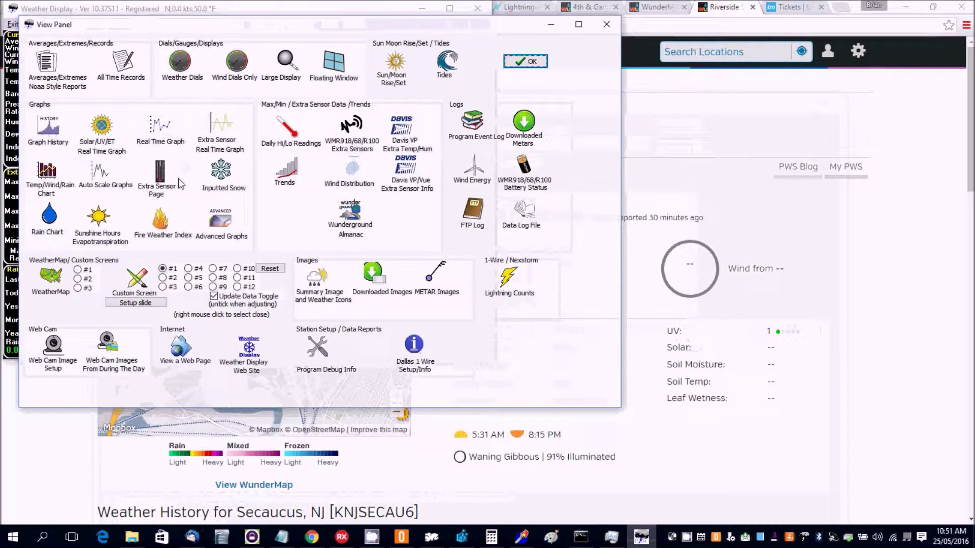
left_click(50, 267)
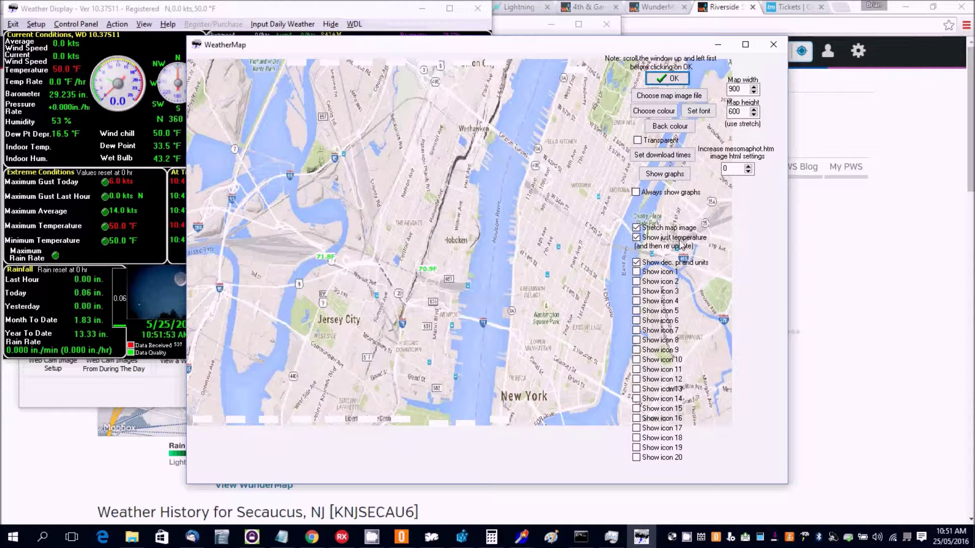
left_click(636, 192)
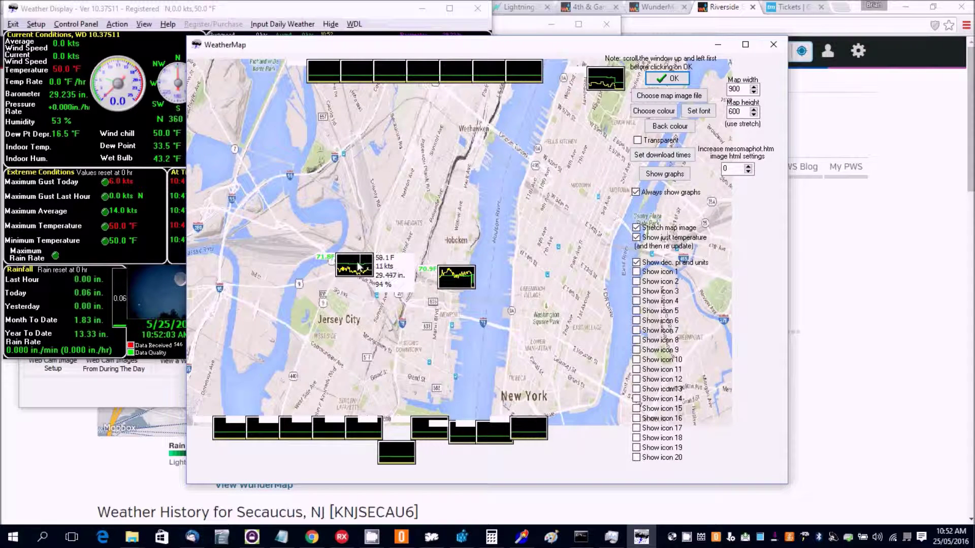
Step: Close the WeatherMap window with OK, keeping Always show graphs enabled
left_click(677, 77)
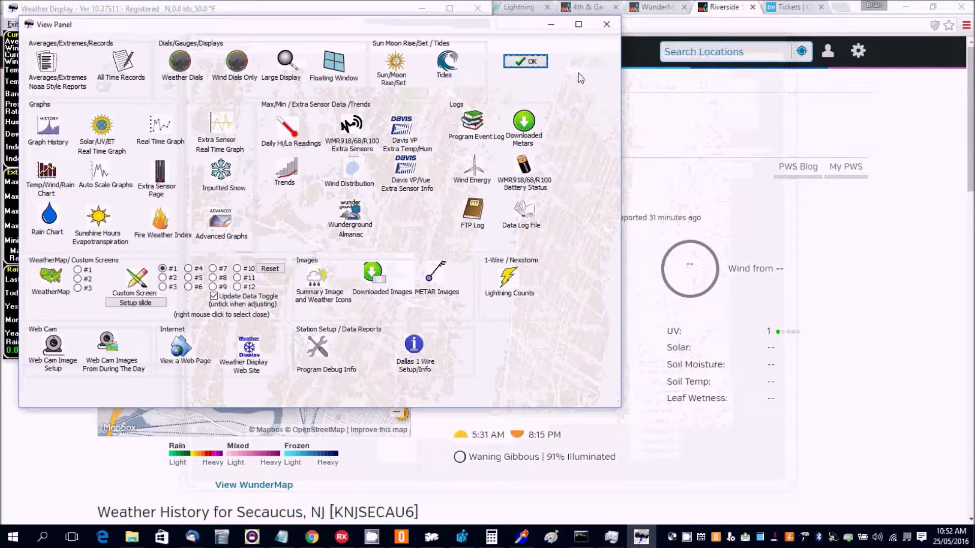
Step: Open mesomaphot.htm from the webfiles folder in Edge and close the blank page
left_click(526, 61)
mouse_move(135, 538)
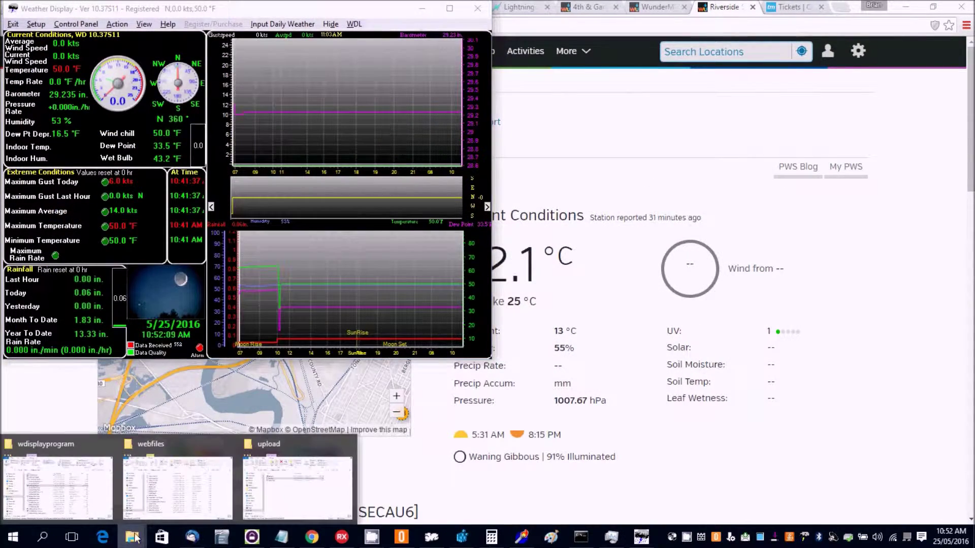
left_click(172, 489)
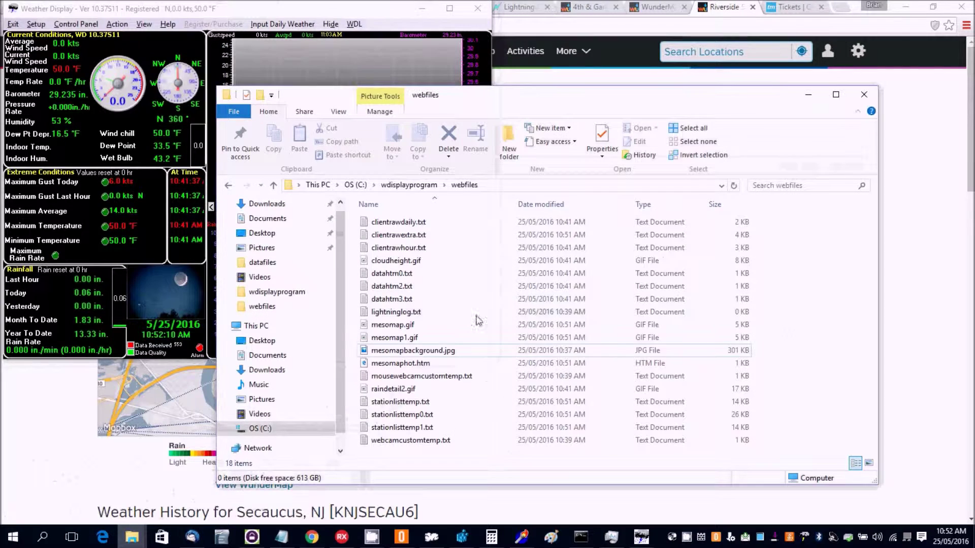
double_click(399, 363)
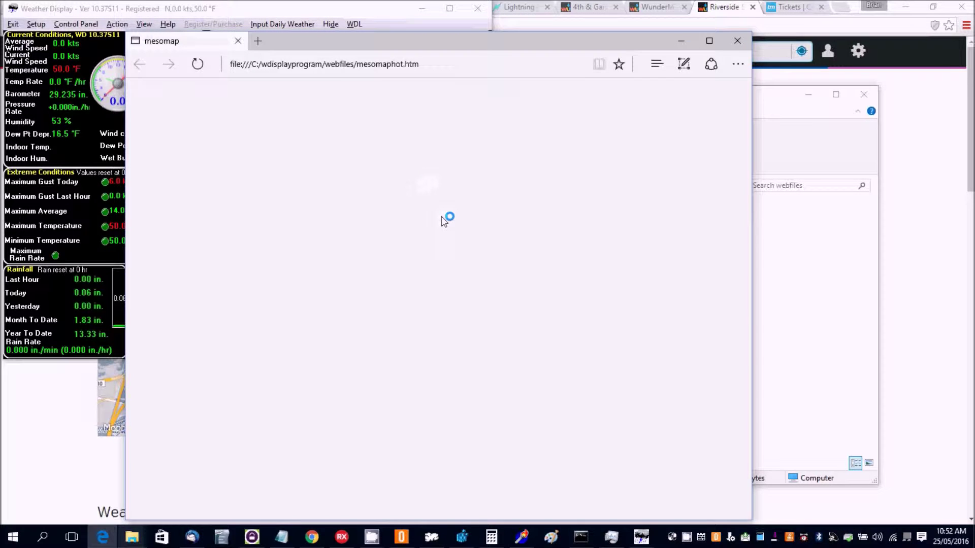
left_click(737, 41)
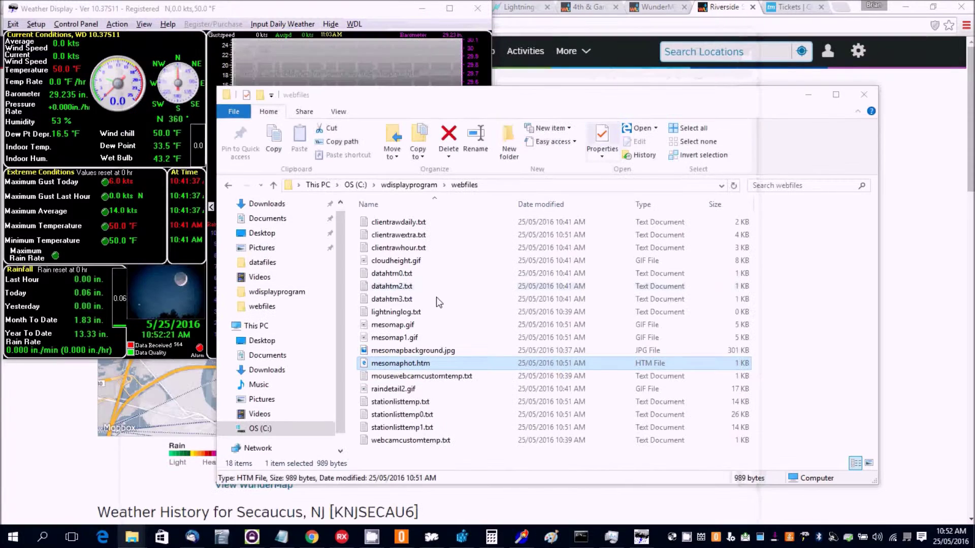
Step: Reopen mesomaphot.htm, still blank, then view and close the mesomap.gif image
left_click(565, 365)
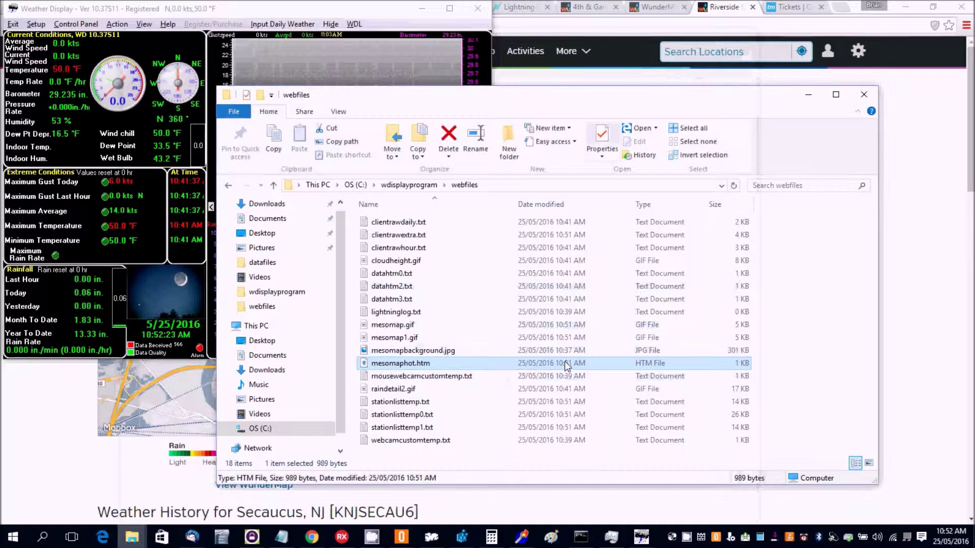
double_click(395, 364)
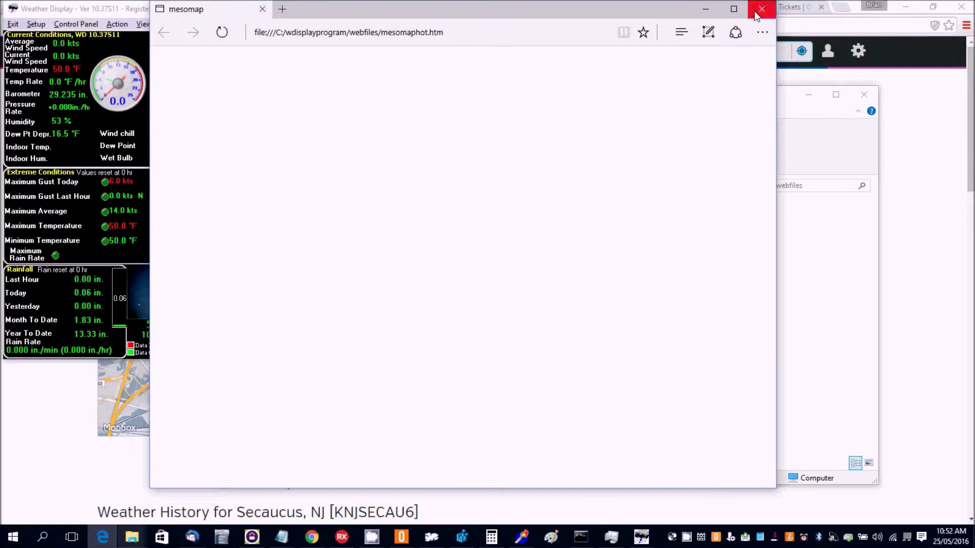
left_click(762, 9)
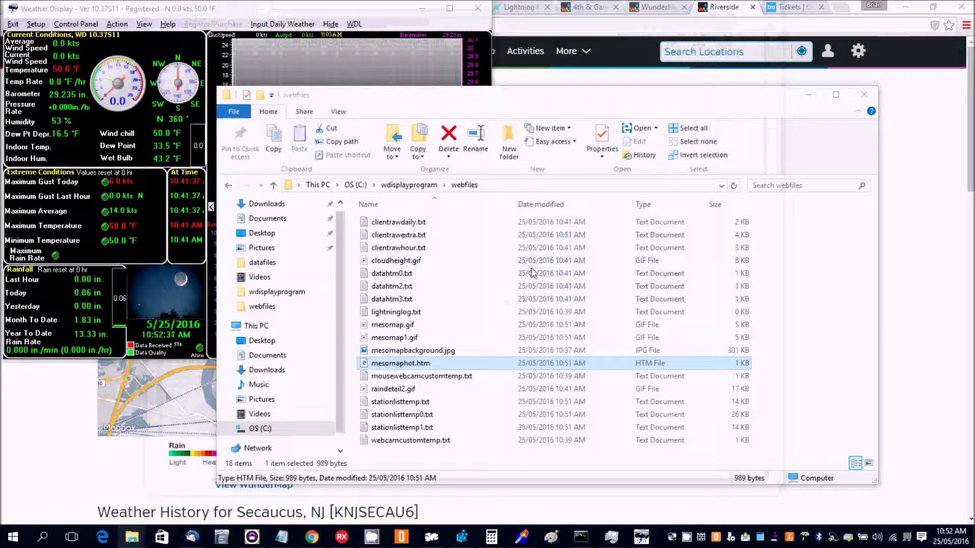
double_click(392, 327)
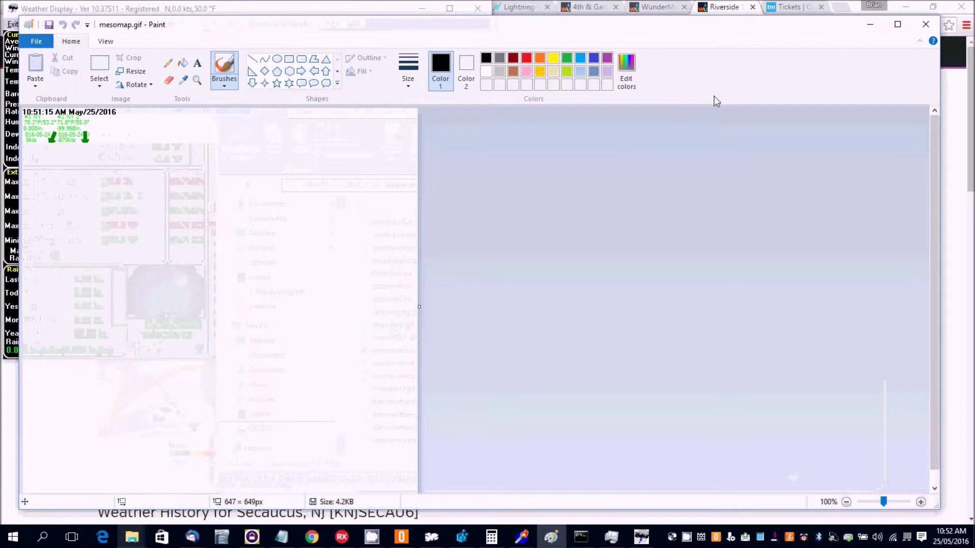
left_click(925, 24)
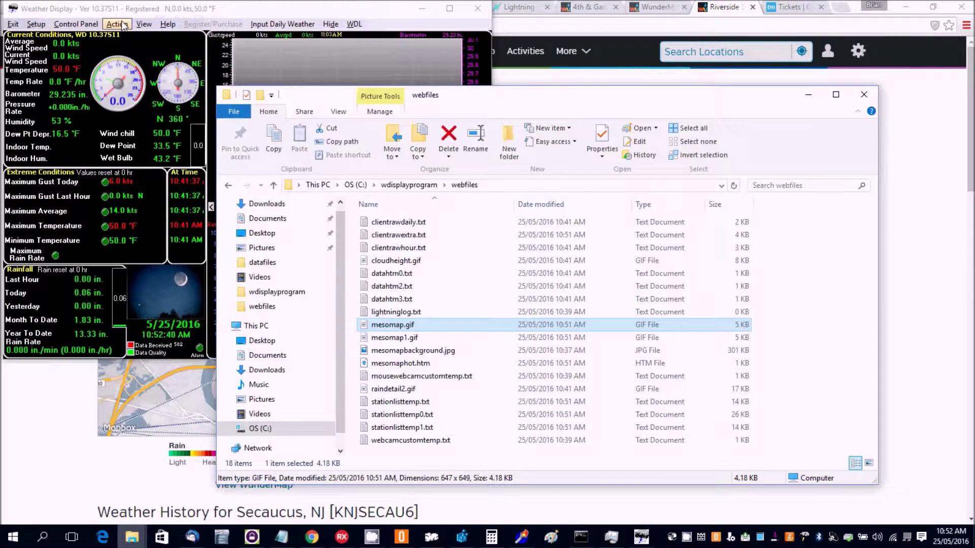
Step: Check the WeatherMap auto download times, then close WeatherMap Setup and the Control Panel
left_click(76, 24)
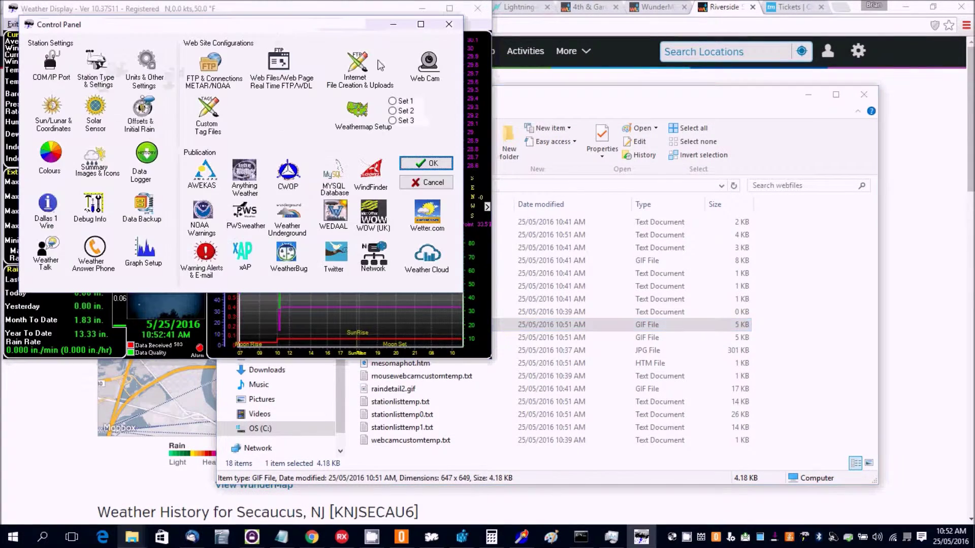
left_click(357, 112)
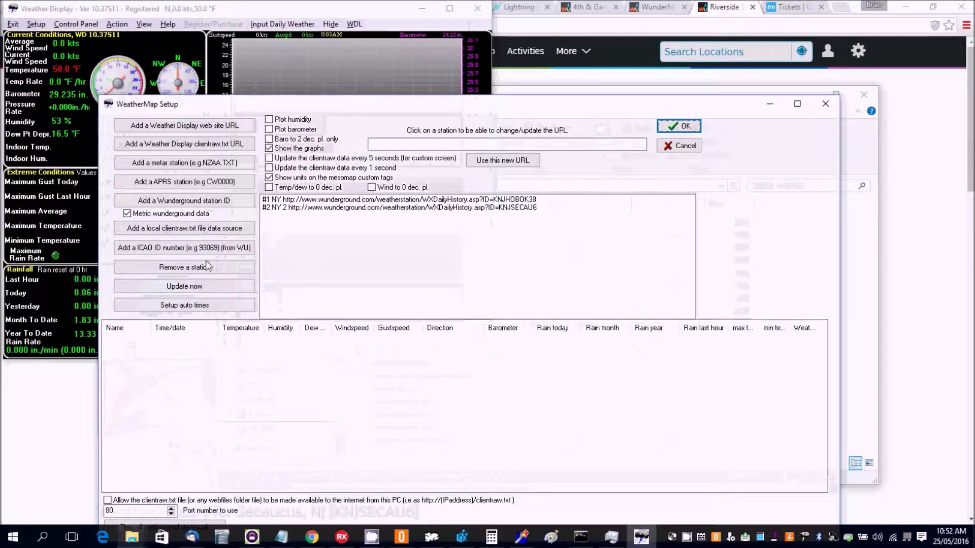
left_click(169, 306)
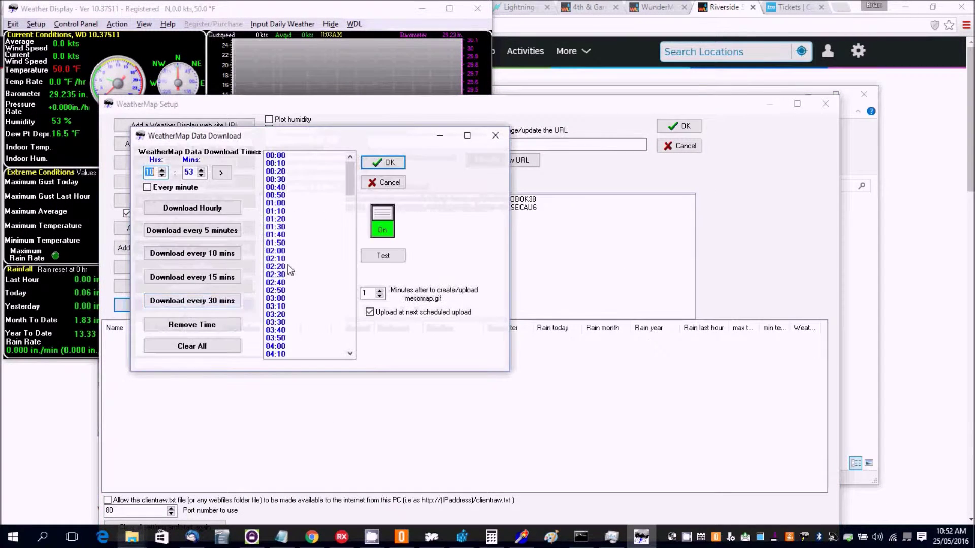
left_click(384, 163)
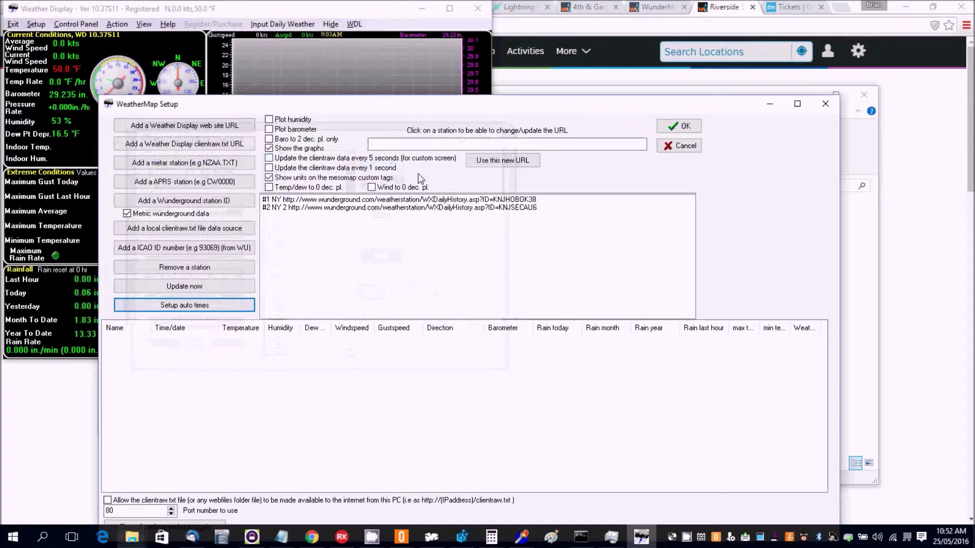
left_click(678, 127)
left_click(427, 163)
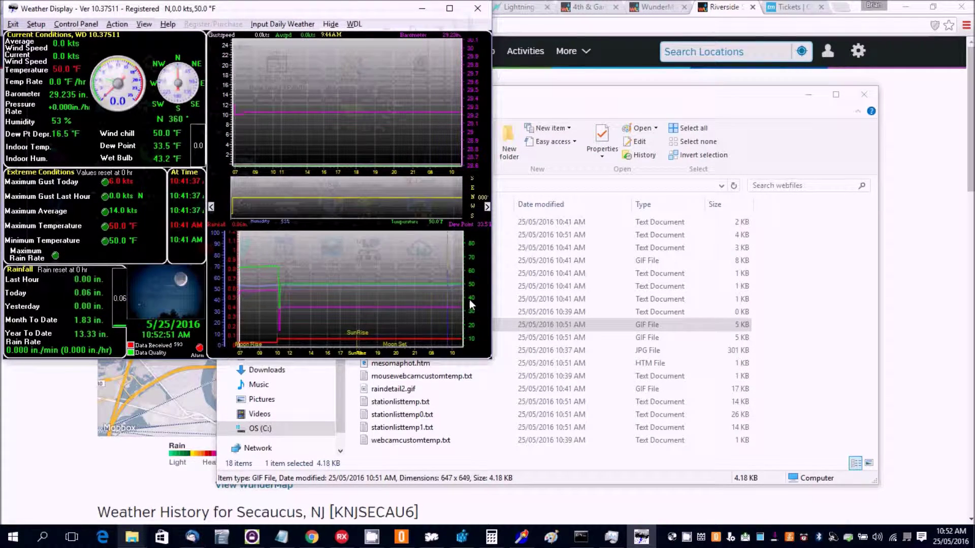
left_click(550, 327)
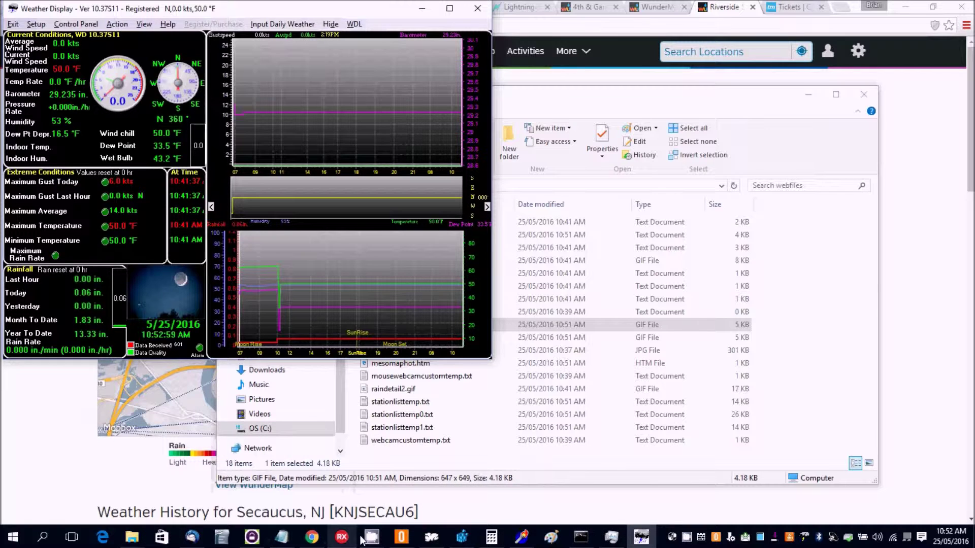
Step: Return to the webfiles folder to see the regenerated mesomap.gif, mesomap2.gif and mesomaphot.htm
left_click(311, 504)
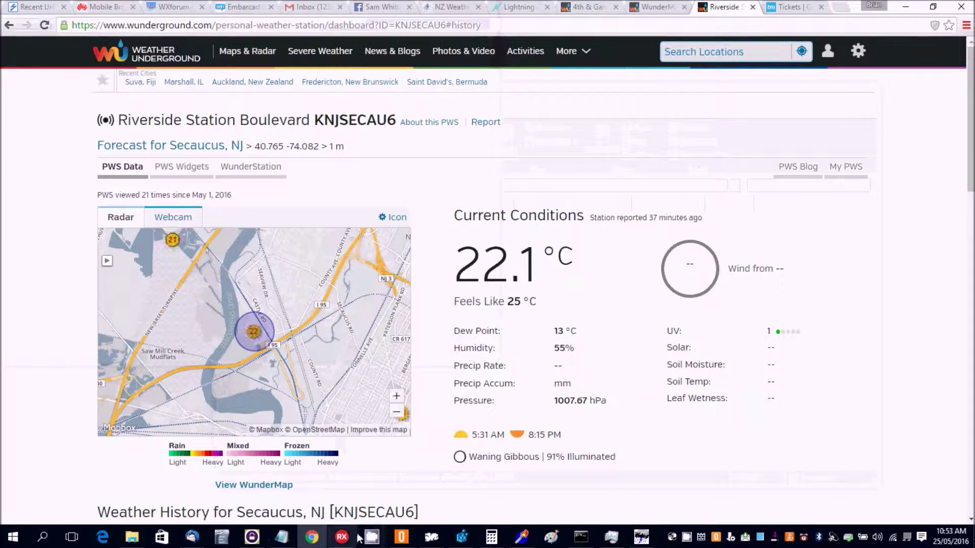
mouse_move(372, 539)
left_click(307, 485)
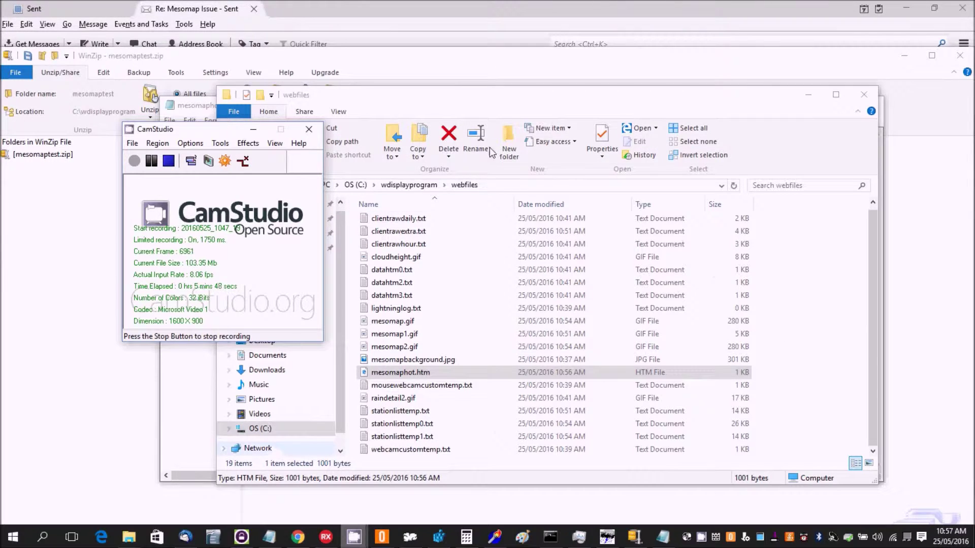
Step: Open the regenerated mesomaphot.htm in Edge and follow the Hoboken station graph to its Wunderground history
left_click(453, 100)
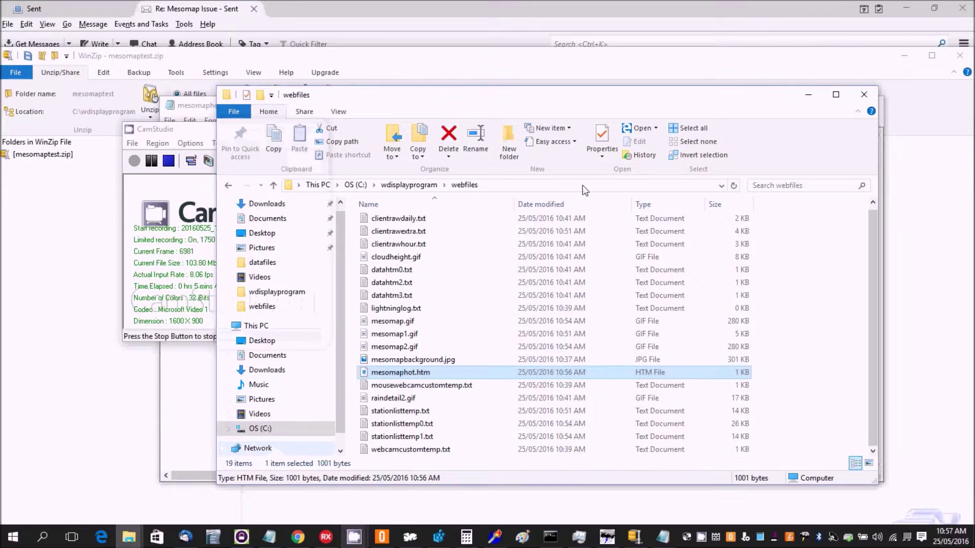
double_click(406, 372)
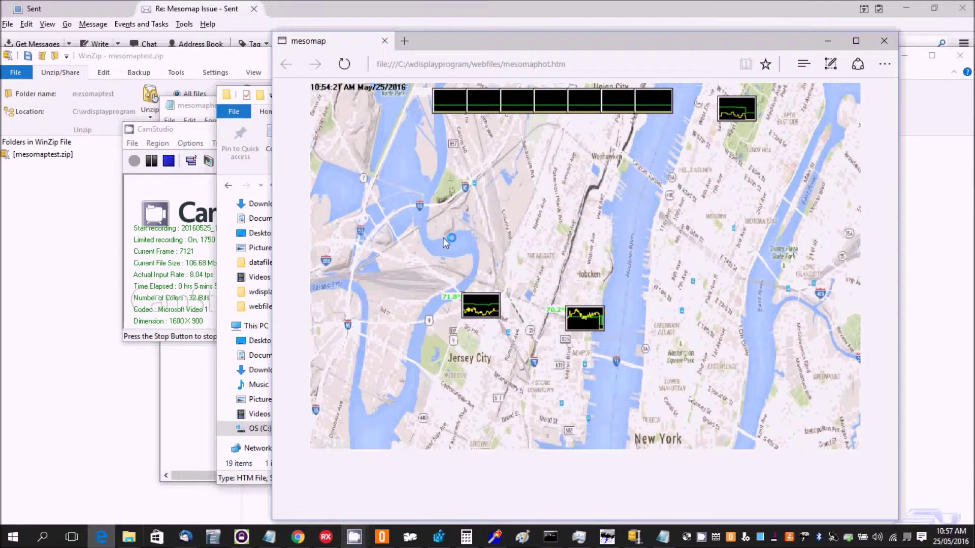
left_click(557, 312)
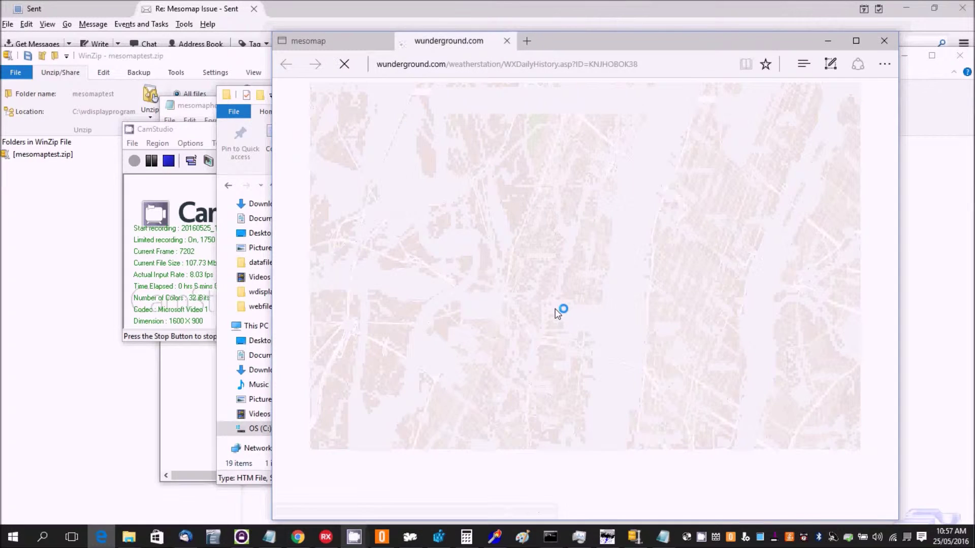